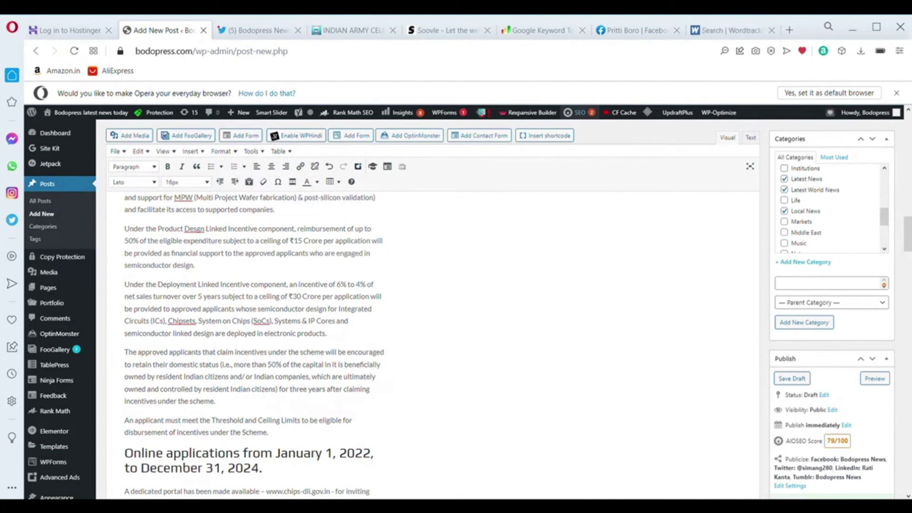
- Review the end of the article body and the Rank Math SEO checks, collapsing the Basic SEO section
scroll(565, 379, "down", 5)
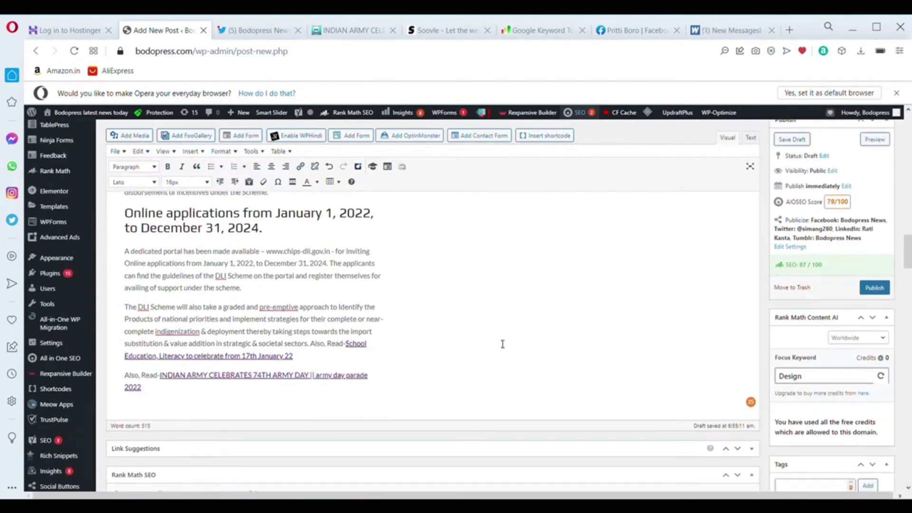
scroll(496, 340, "up", 4)
scroll(490, 337, "down", 5)
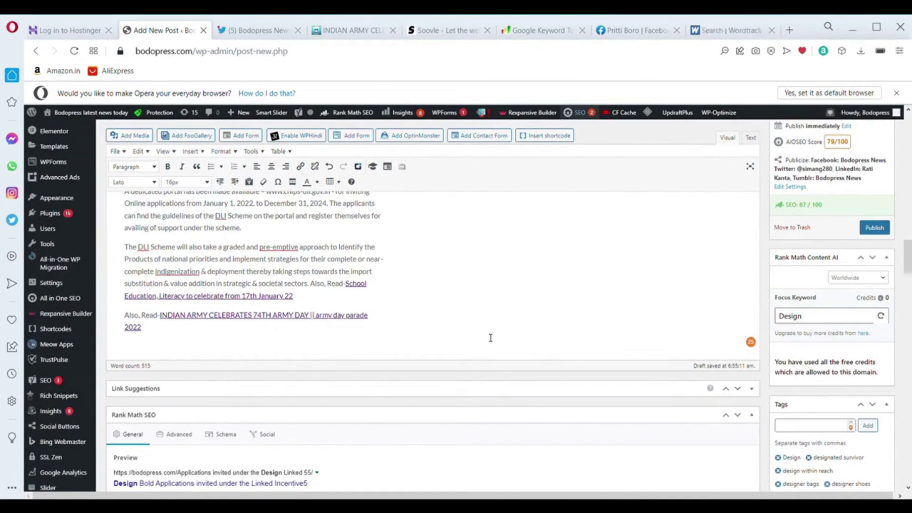
scroll(480, 335, "down", 2)
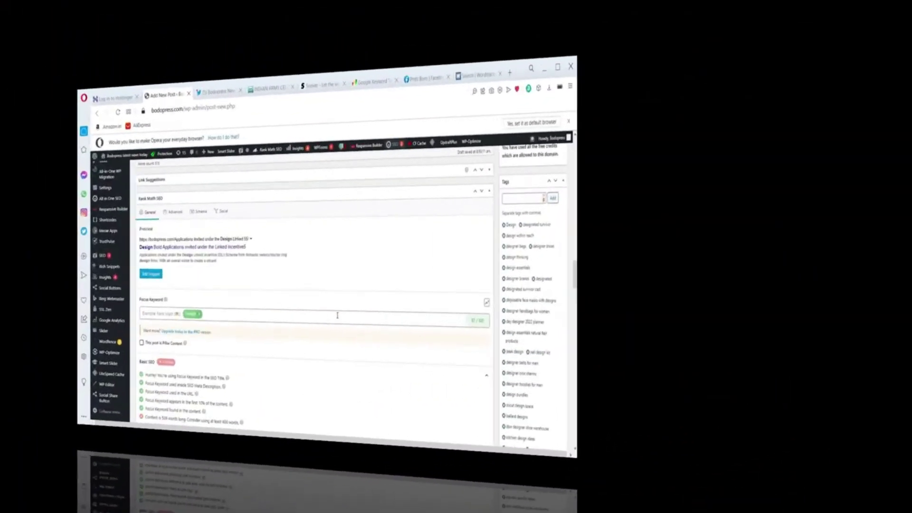
scroll(330, 314, "down", 4)
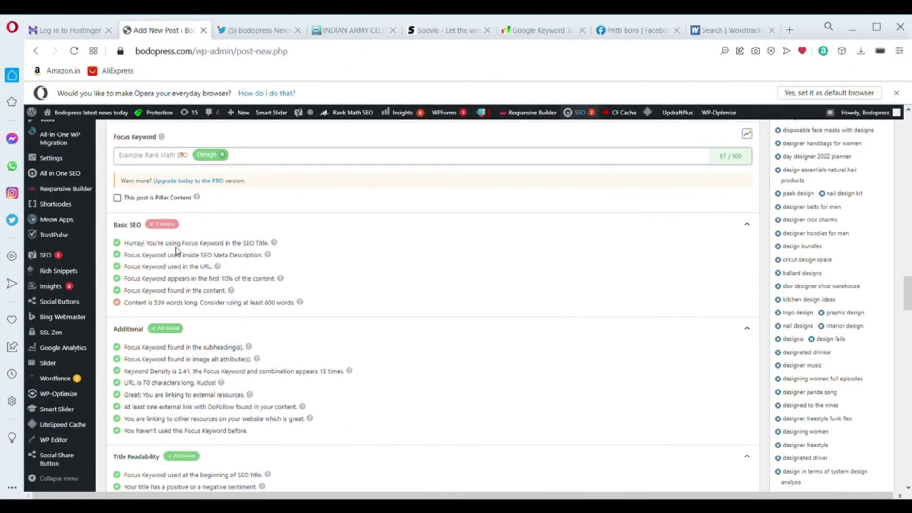
left_click(135, 228)
scroll(404, 266, "down", 3)
scroll(405, 267, "down", 1)
scroll(482, 282, "up", 5)
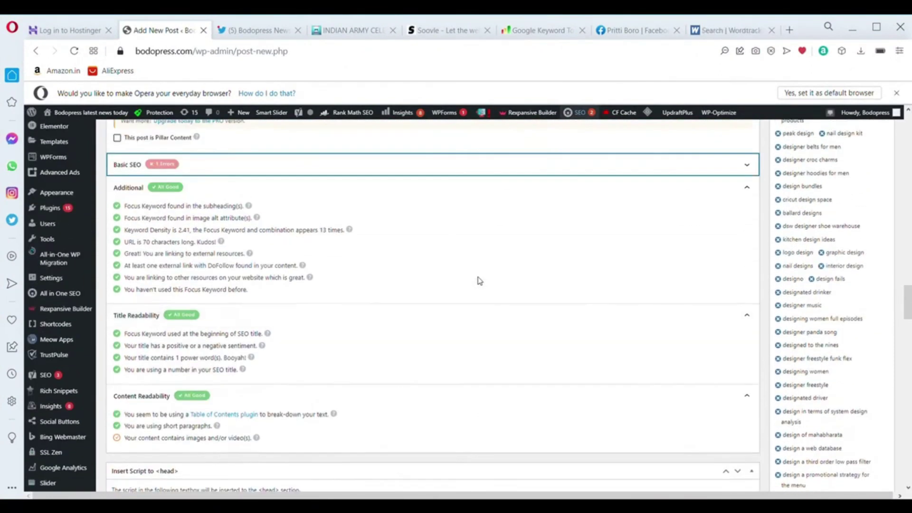
- Examine the AIOSEO snippet preview, meta description, focus keyphrase checks and Basic SEO page analysis
scroll(477, 282, "down", 10)
scroll(475, 284, "down", 12)
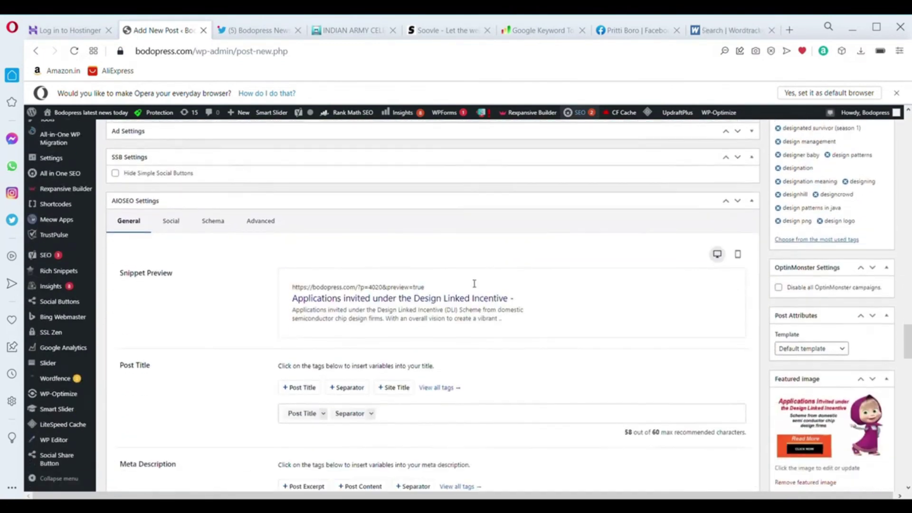
scroll(470, 285, "down", 2)
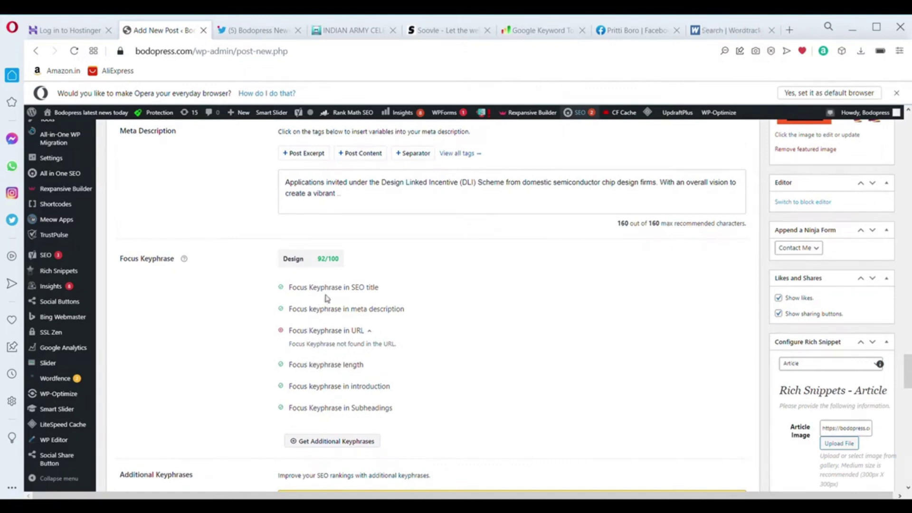
scroll(371, 293, "up", 5)
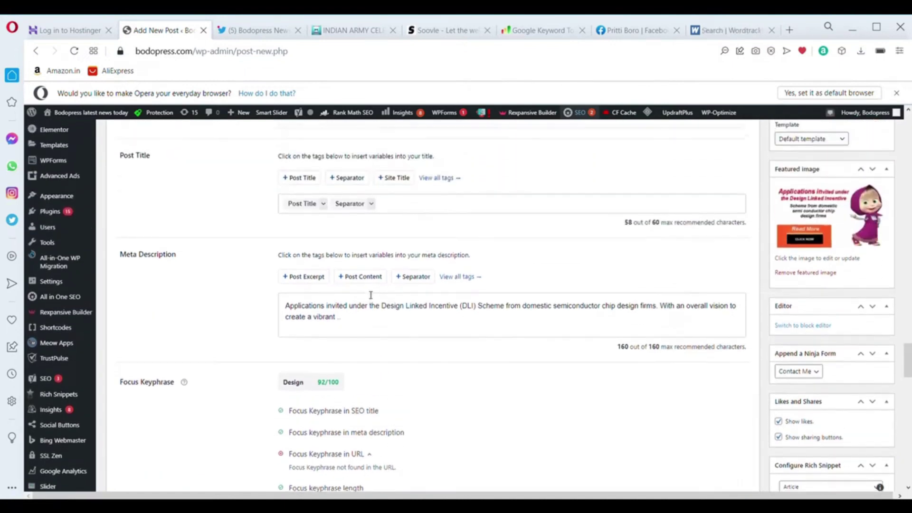
scroll(370, 293, "up", 3)
scroll(366, 297, "down", 10)
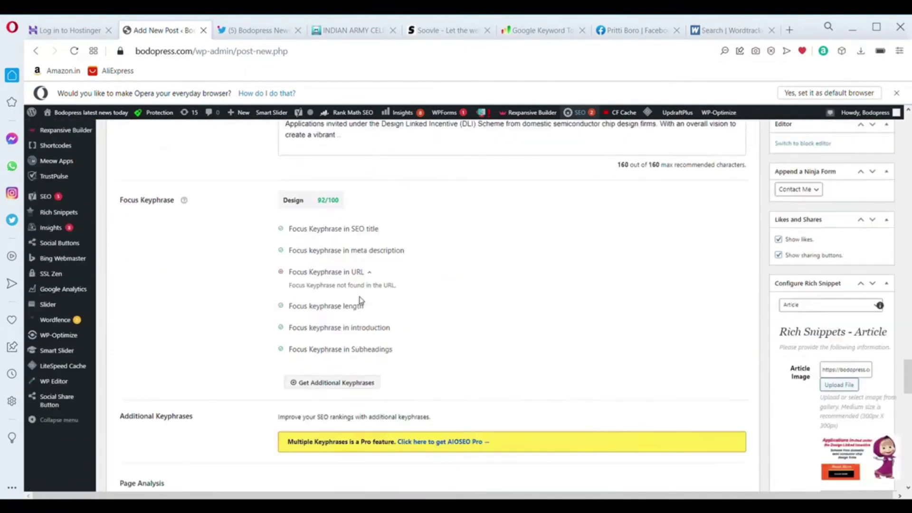
scroll(370, 304, "down", 3)
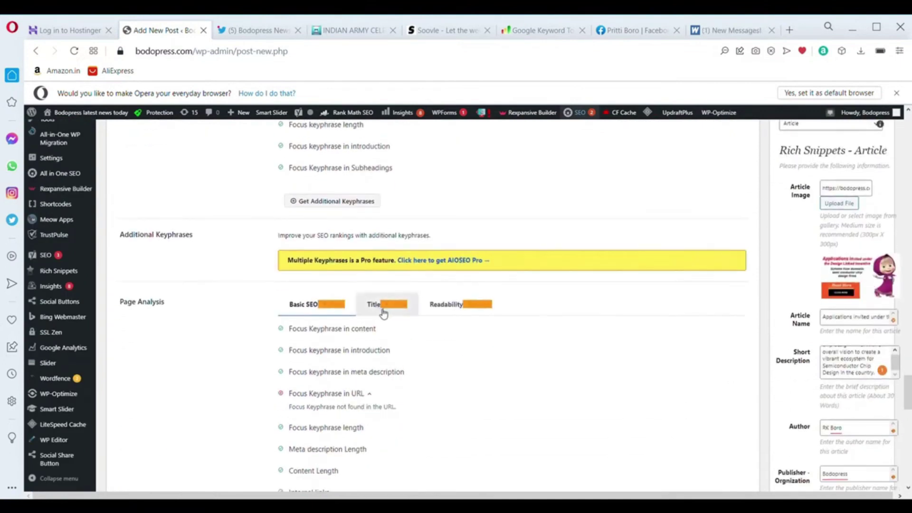
scroll(380, 309, "down", 3)
scroll(380, 313, "down", 1)
scroll(379, 314, "up", 3)
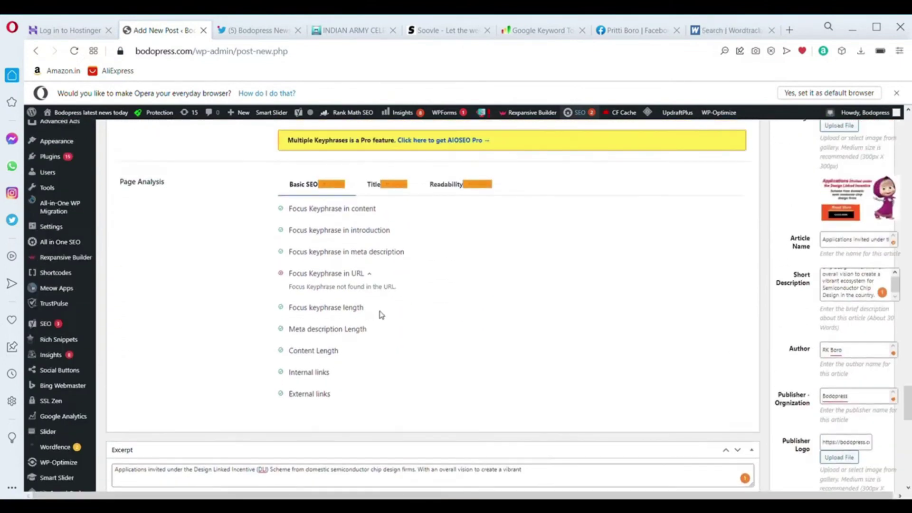
scroll(381, 314, "up", 5)
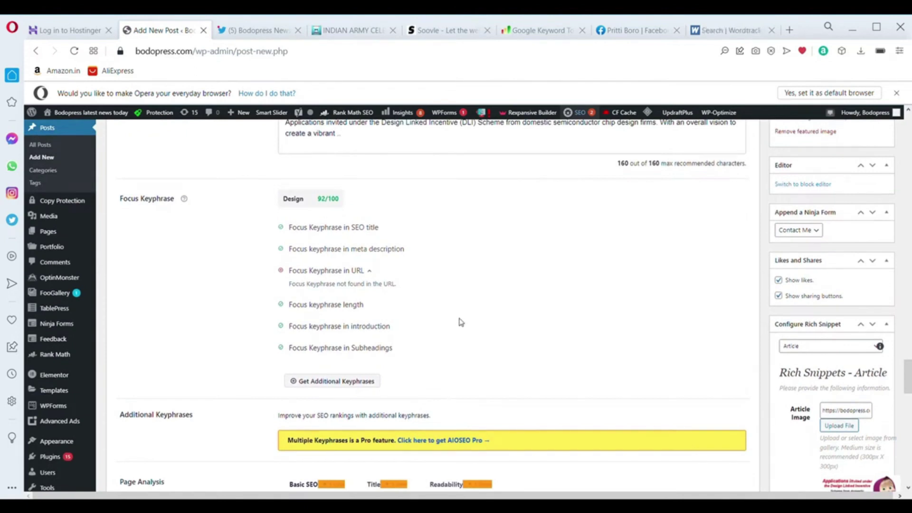
- Move the word "Design" from the middle of the post title to its beginning, before "Applications"
scroll(460, 323, "up", 1)
scroll(460, 323, "up", 5)
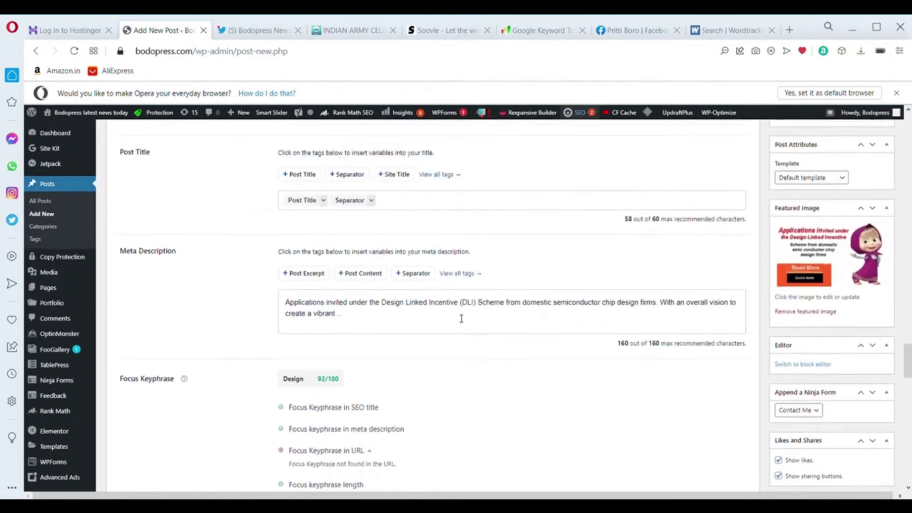
scroll(440, 316, "up", 12)
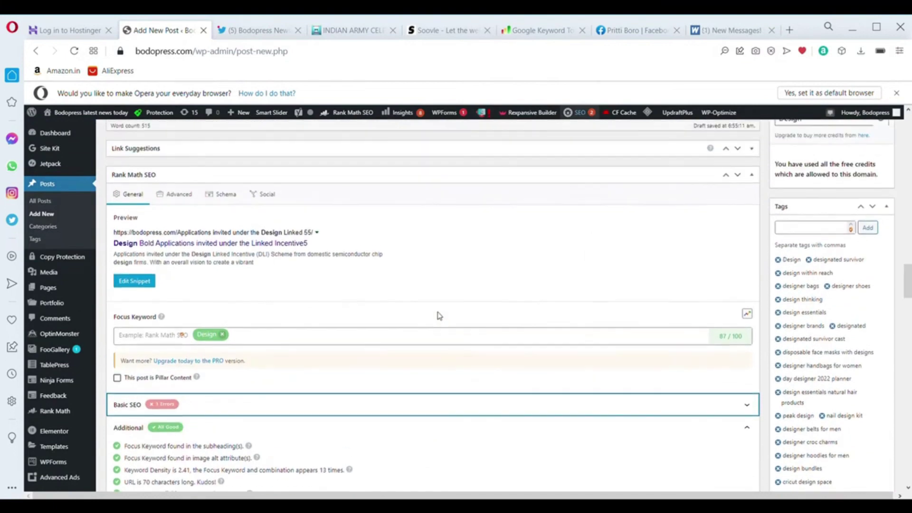
scroll(443, 317, "up", 3)
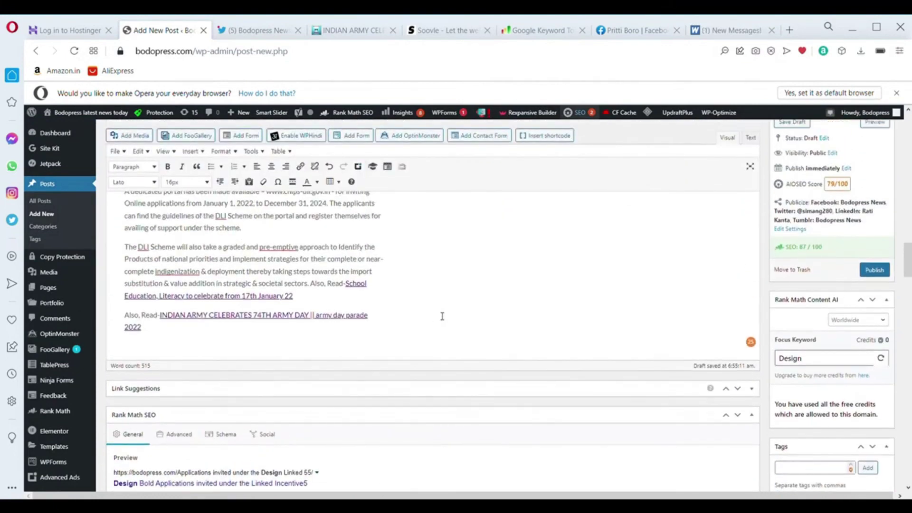
scroll(442, 315, "up", 15)
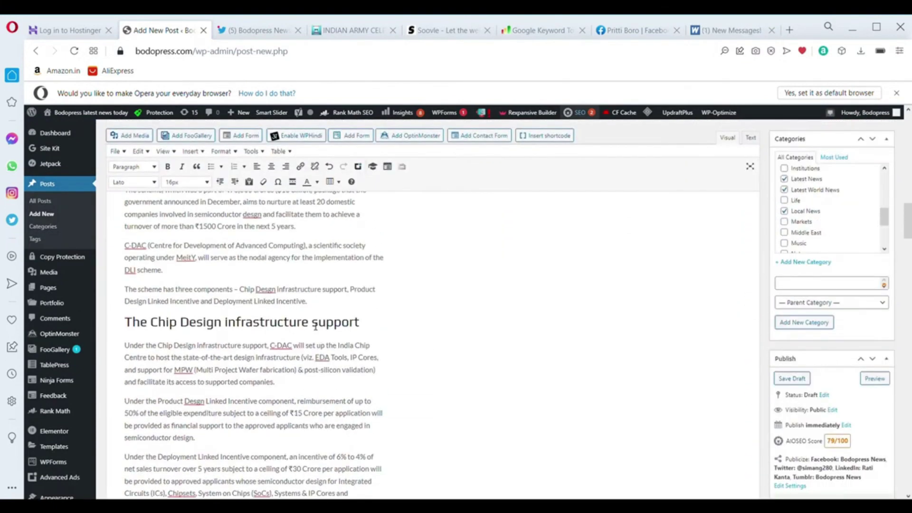
scroll(294, 323, "up", 2)
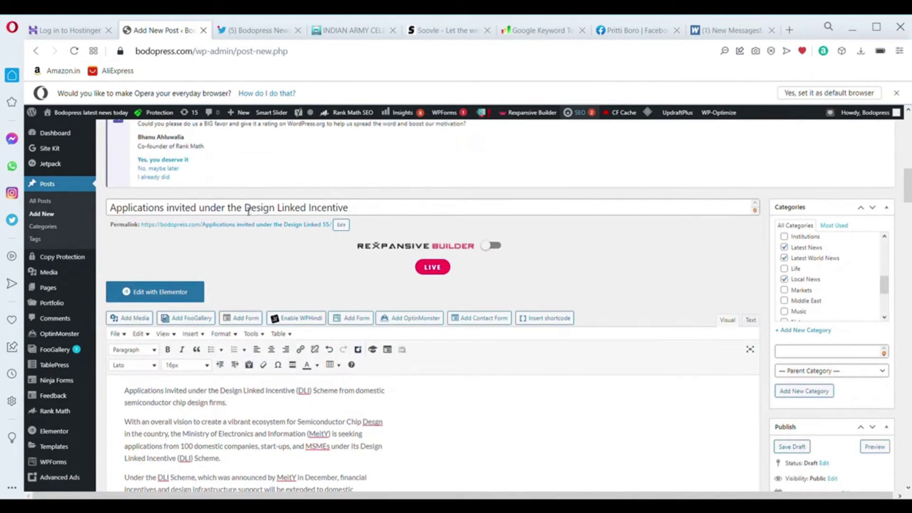
left_click_drag(246, 210, 273, 213)
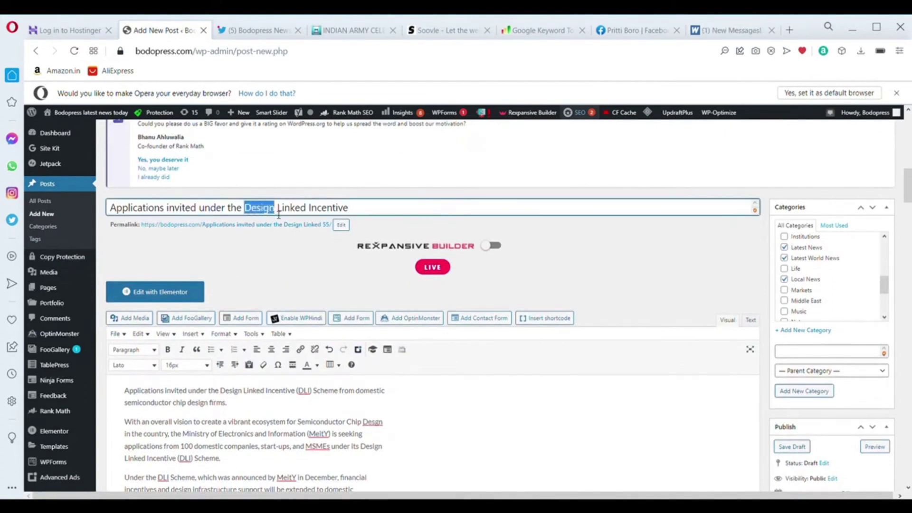
key("BackSpace")
left_click(115, 214)
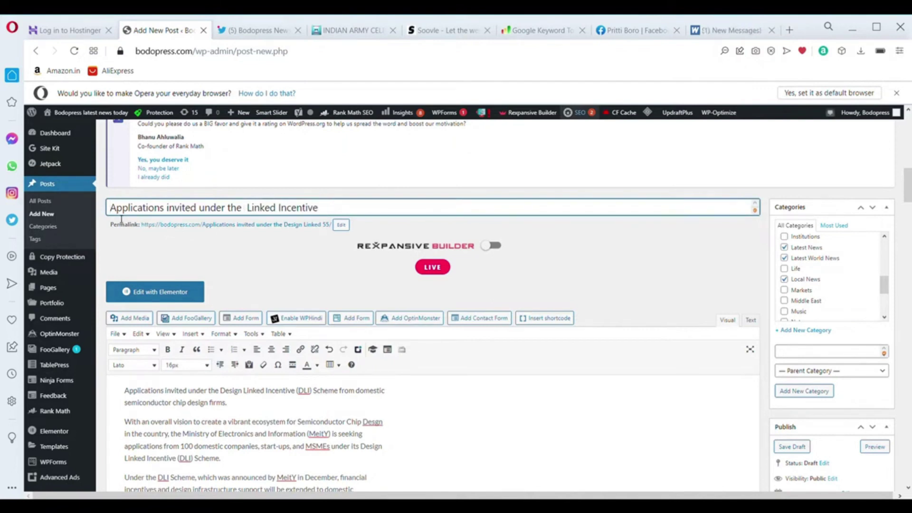
type("Design")
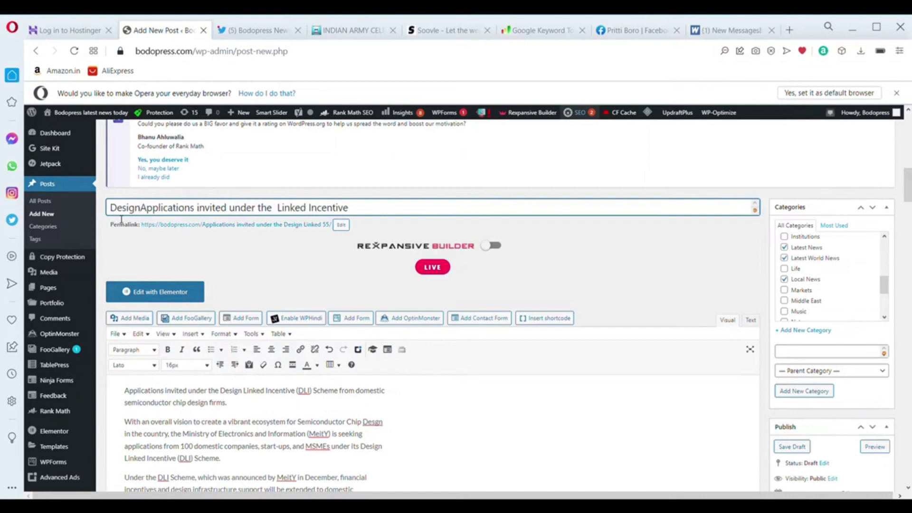
- Check the edited post title, the SEO scores in the publish settings and the article's paragraphs and subheadings
scroll(426, 243, "down", 10)
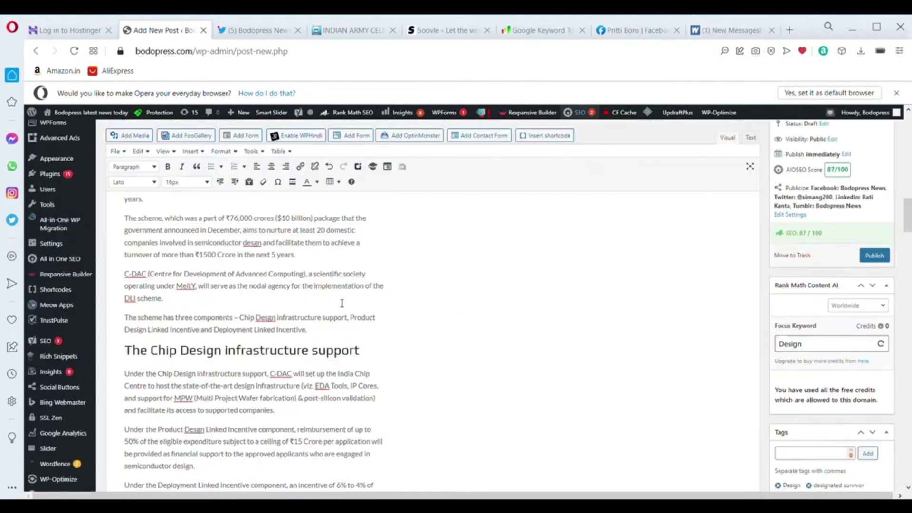
scroll(217, 286, "up", 15)
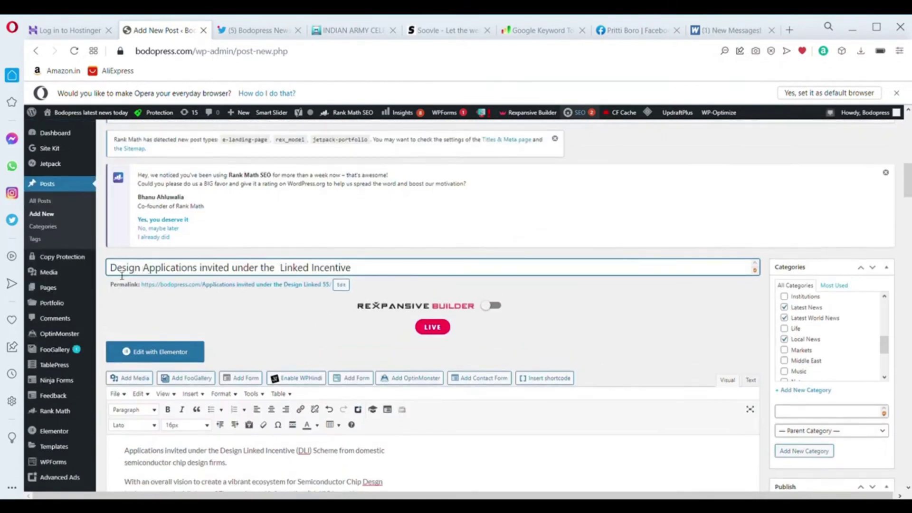
scroll(244, 293, "down", 7)
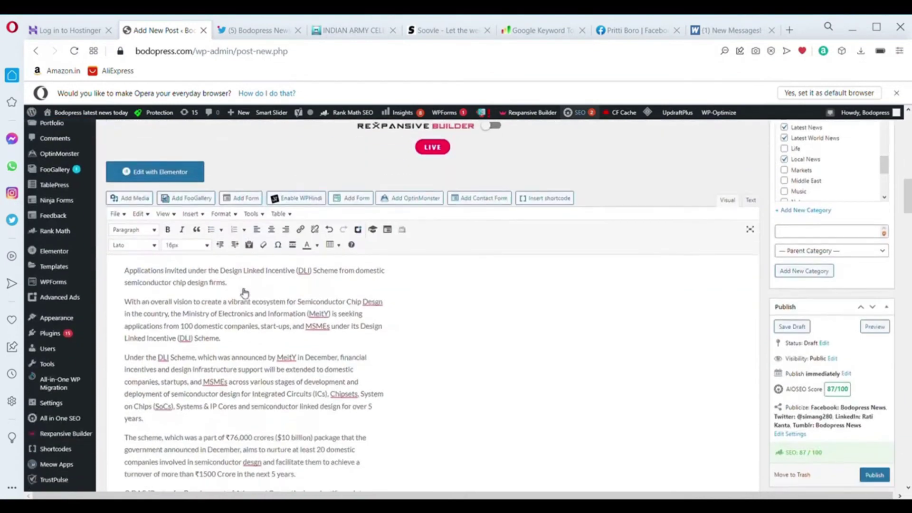
scroll(246, 295, "up", 4)
scroll(245, 295, "down", 5)
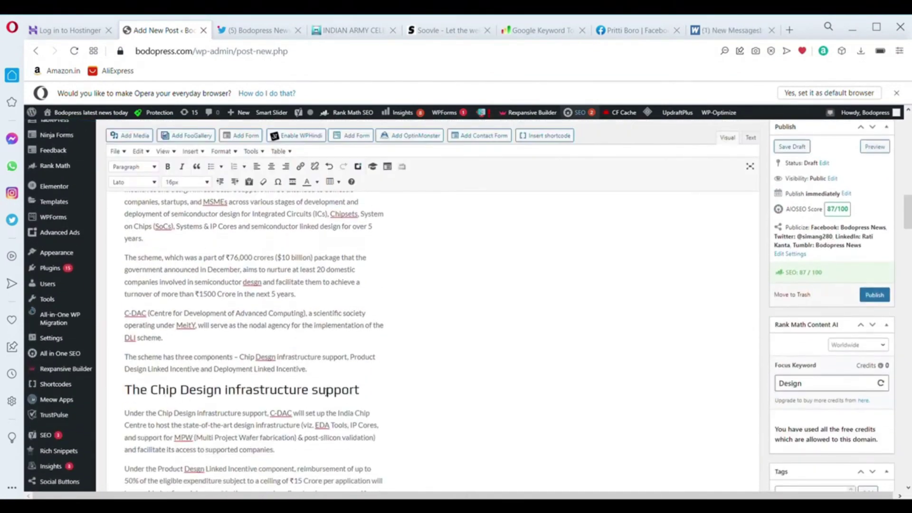
scroll(230, 396, "up", 4)
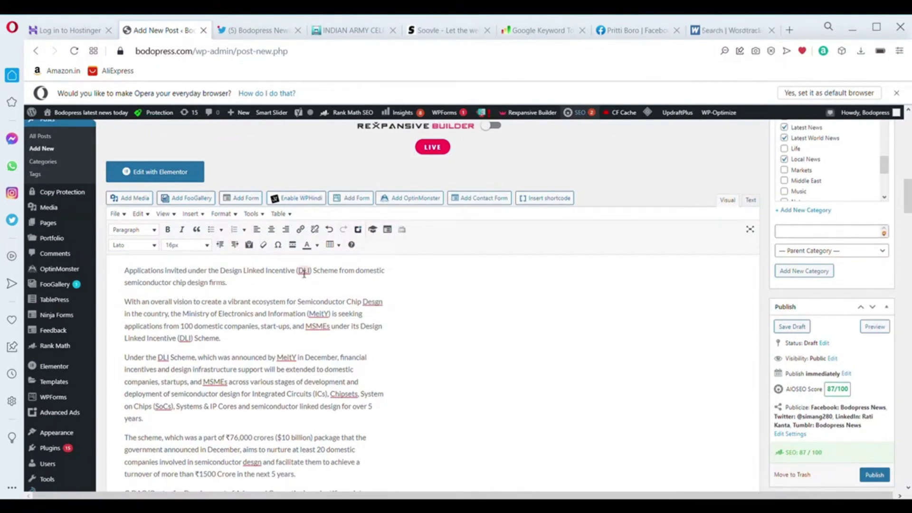
scroll(304, 273, "down", 10)
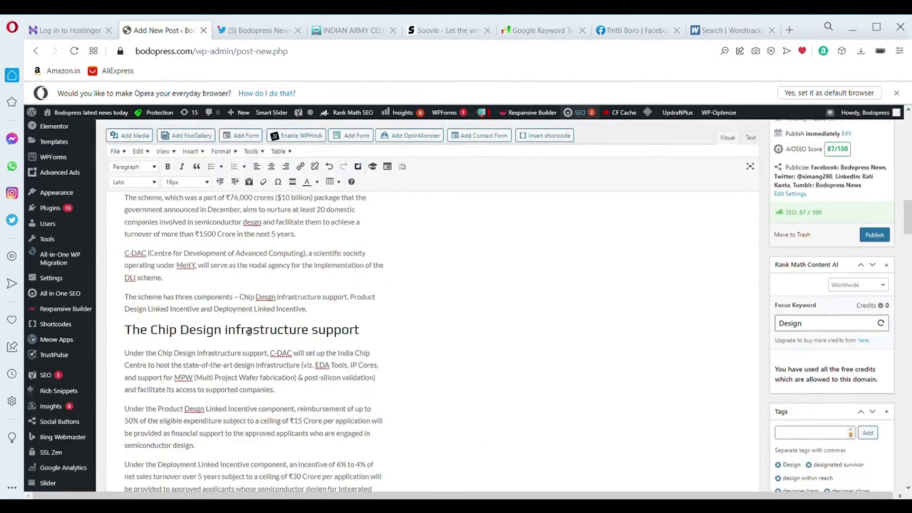
scroll(245, 330, "down", 15)
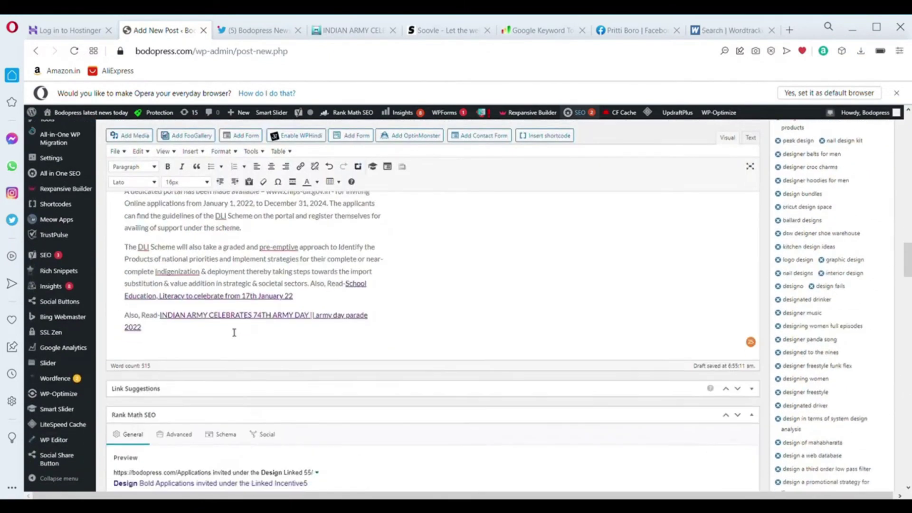
- Examine Rank Math's Additional, Title Readability and Content Readability checks, and expand Basic SEO to read the content length check
scroll(227, 336, "down", 5)
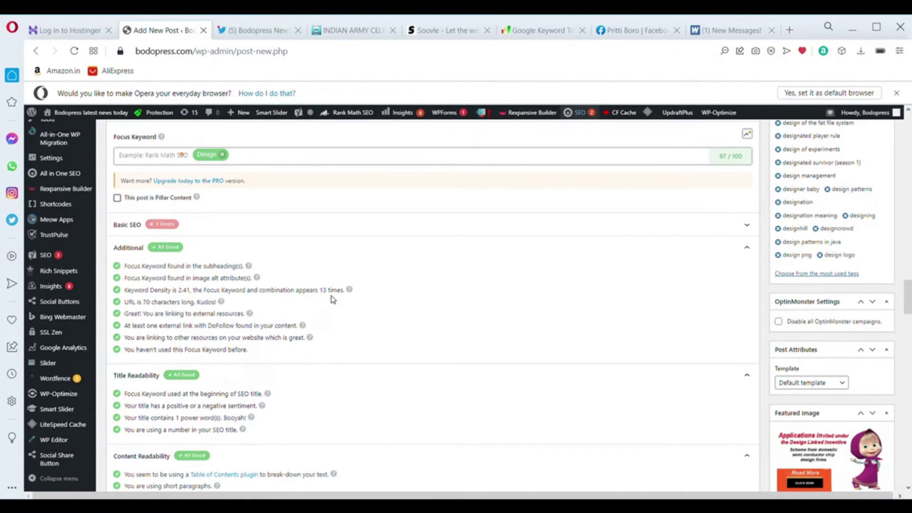
scroll(333, 300, "up", 15)
scroll(328, 307, "up", 5)
scroll(240, 319, "down", 20)
scroll(232, 332, "down", 2)
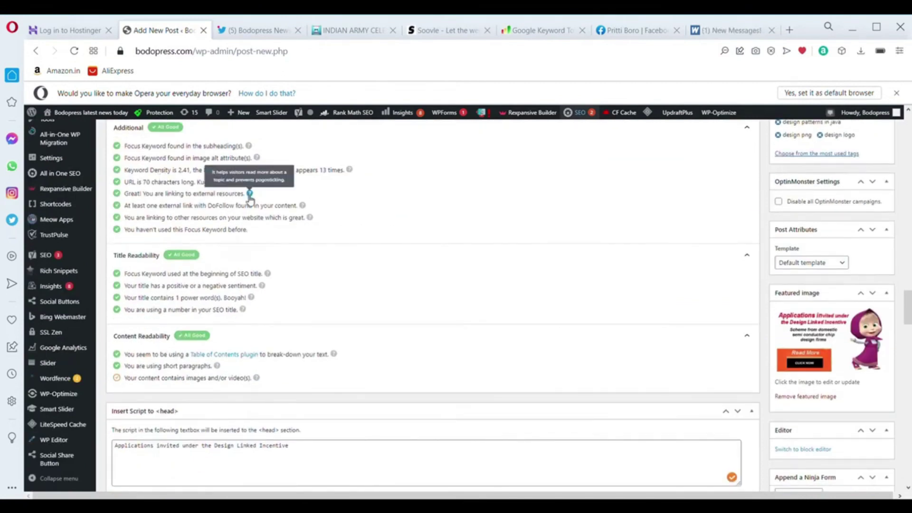
scroll(249, 200, "up", 3)
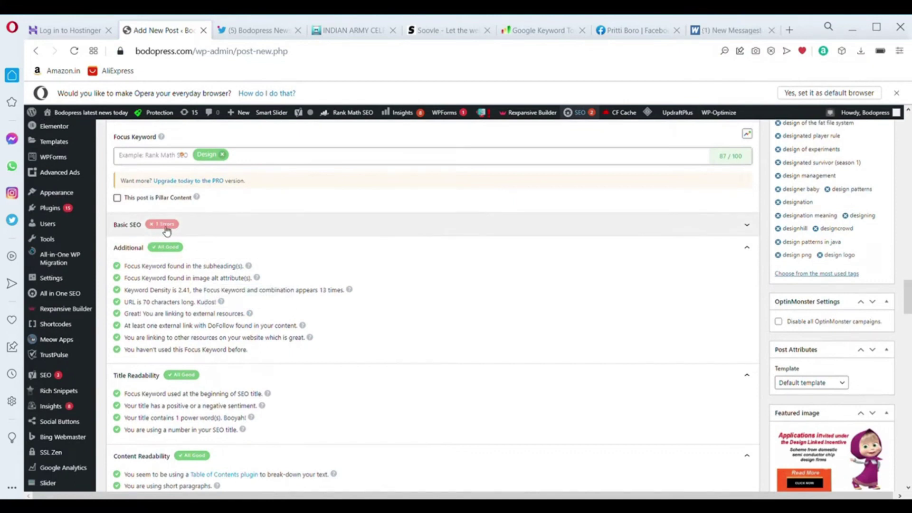
left_click(132, 225)
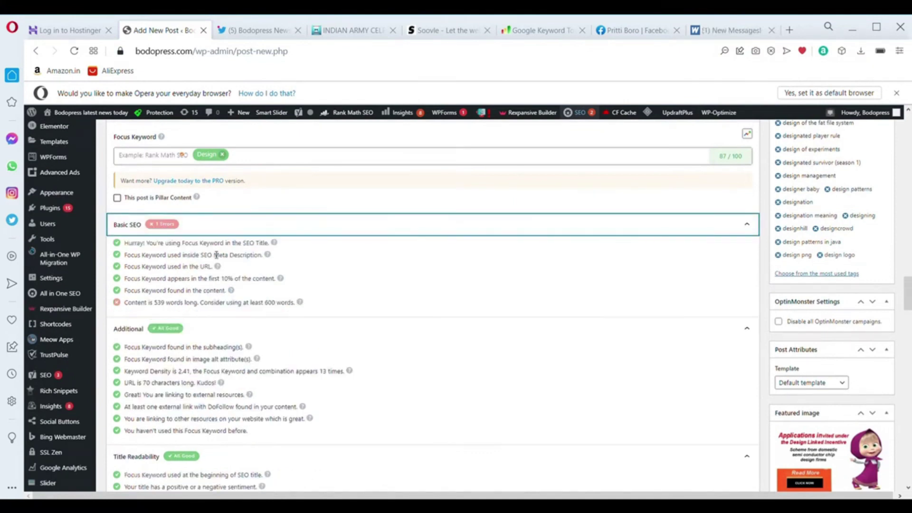
scroll(213, 257, "down", 1)
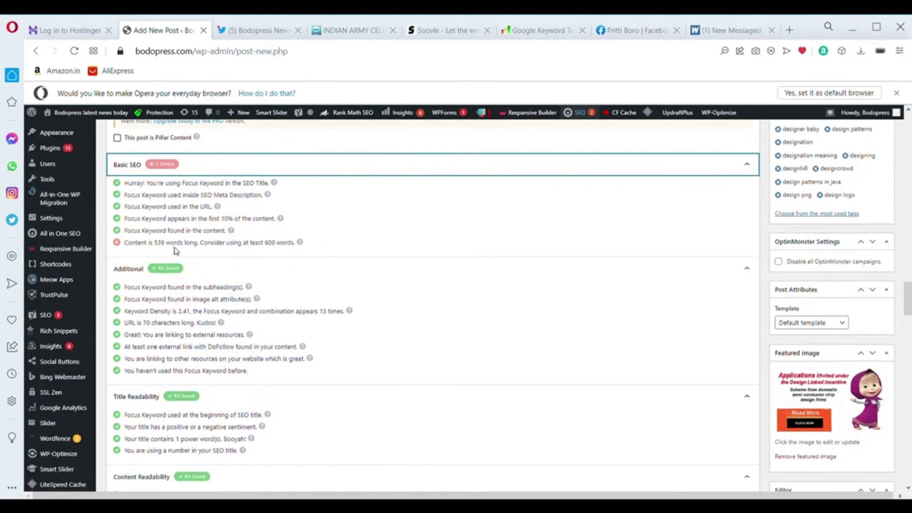
scroll(256, 253, "up", 8)
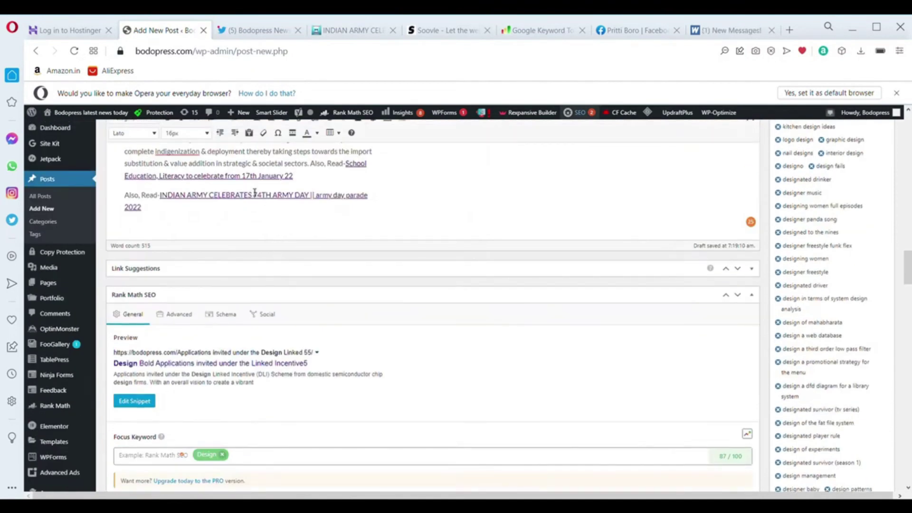
scroll(252, 195, "down", 8)
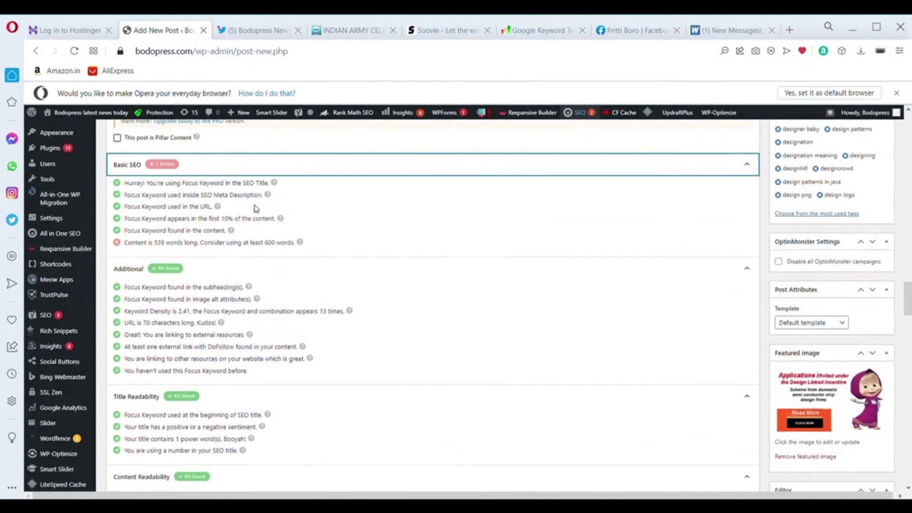
scroll(254, 206, "down", 3)
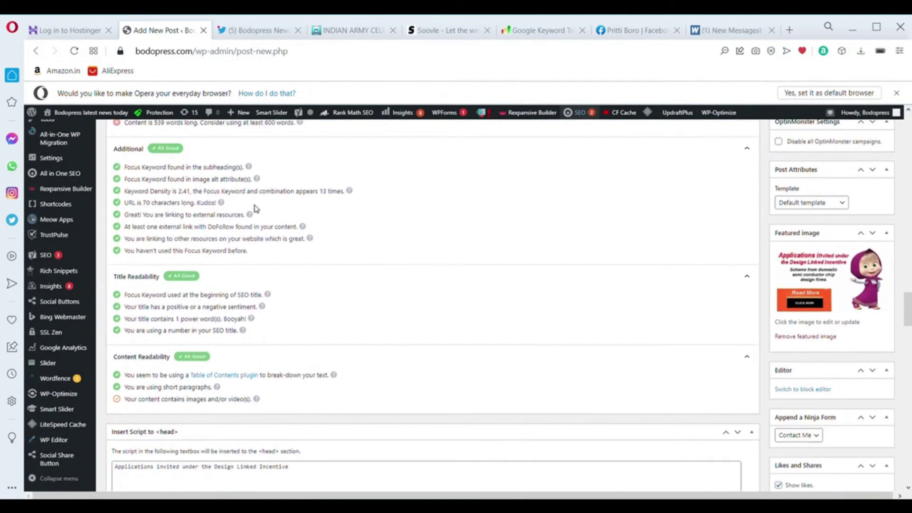
- Examine the AIOSEO snippet preview and focus keyphrase checks, Rank Math's Basic SEO checks and the article's closing paragraphs
scroll(283, 226, "down", 12)
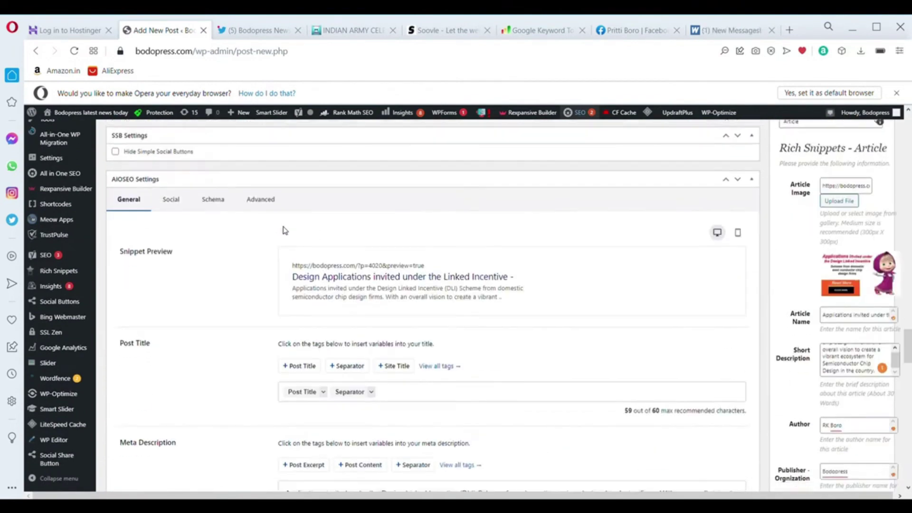
scroll(291, 235, "down", 5)
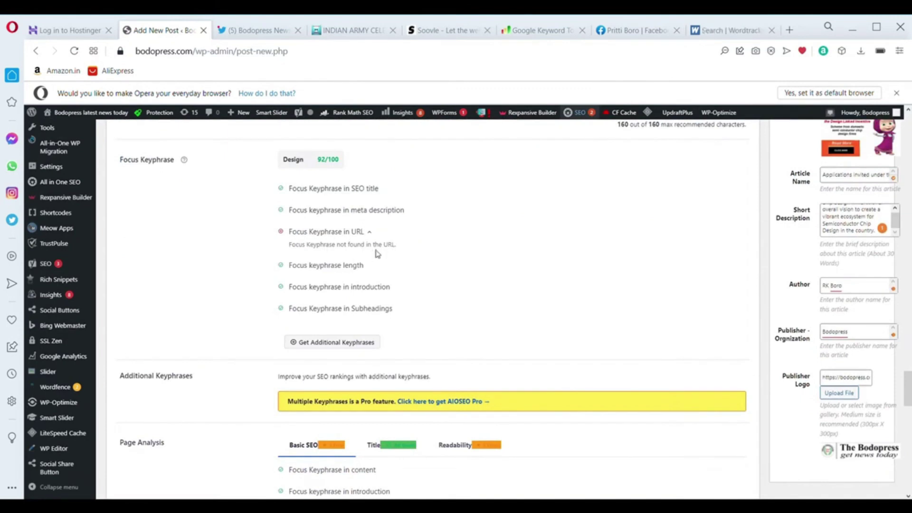
scroll(375, 256, "up", 3)
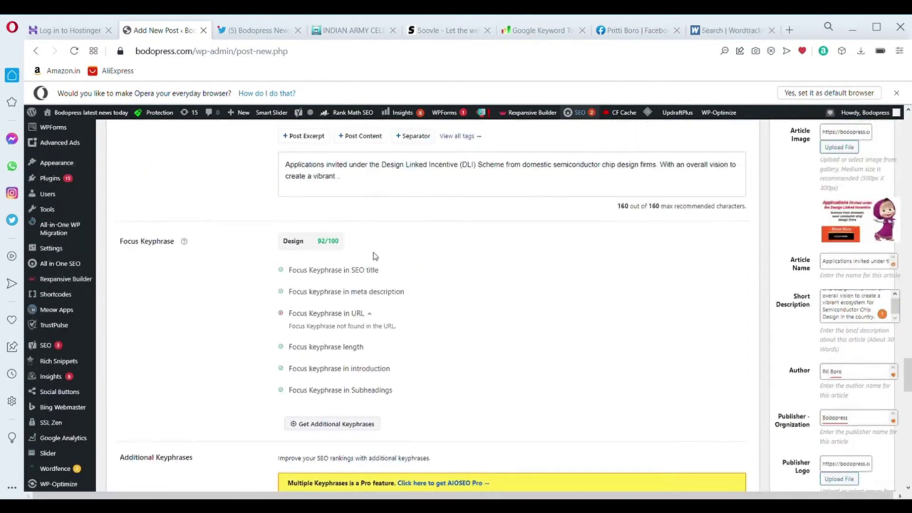
scroll(370, 261, "up", 10)
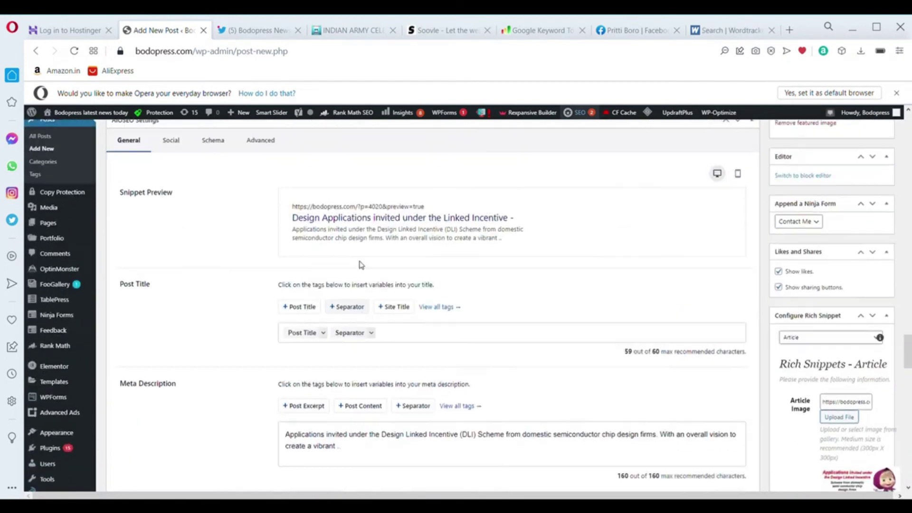
scroll(357, 266, "up", 5)
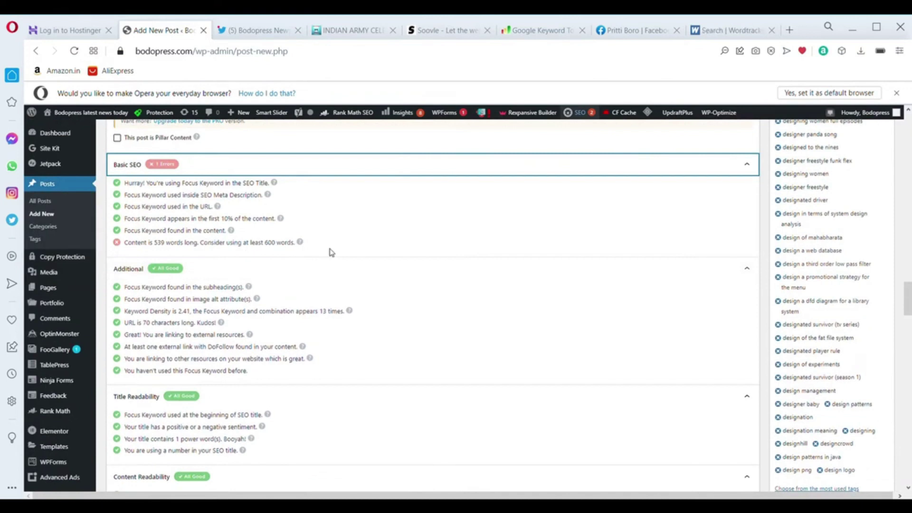
scroll(332, 252, "up", 10)
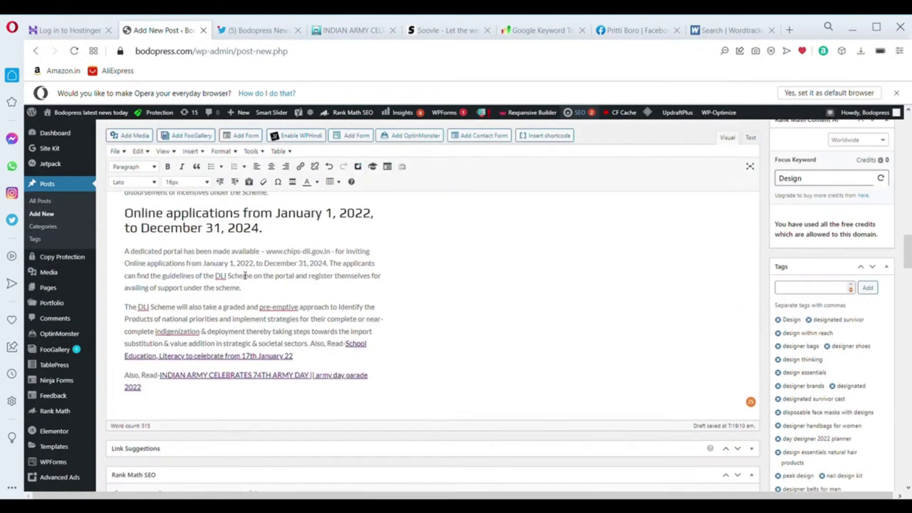
scroll(242, 275, "up", 10)
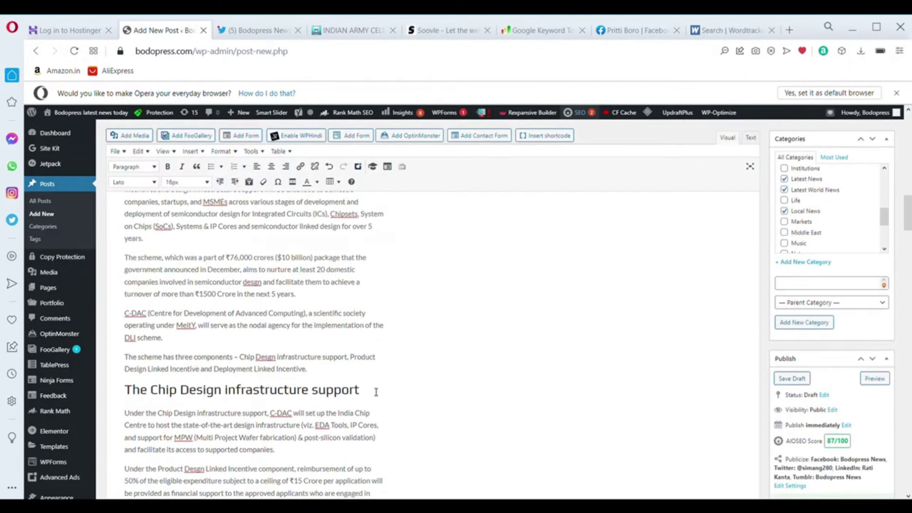
- Review the AIOSEO post title, meta description and Basic SEO page analysis, along with the post's Excerpt and Slug settings
scroll(377, 396, "down", 20)
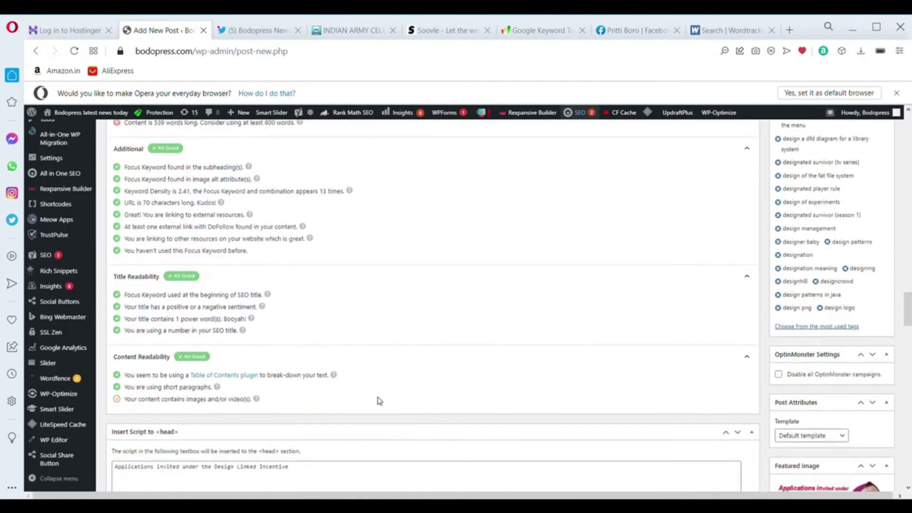
scroll(378, 401, "down", 8)
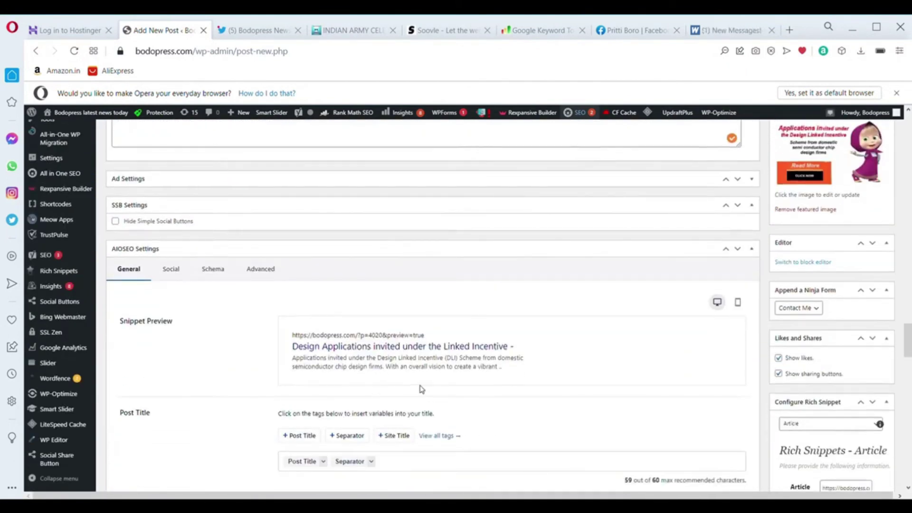
scroll(424, 389, "down", 4)
scroll(435, 365, "up", 3)
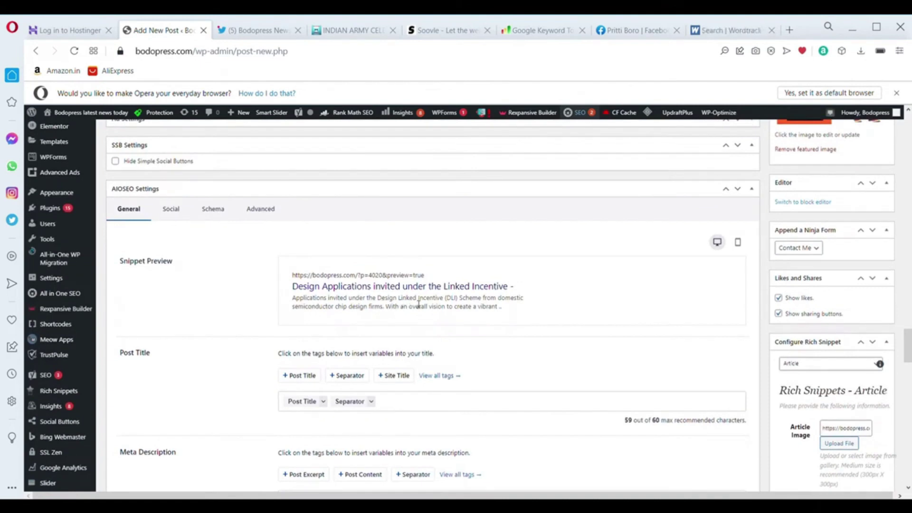
scroll(418, 304, "down", 9)
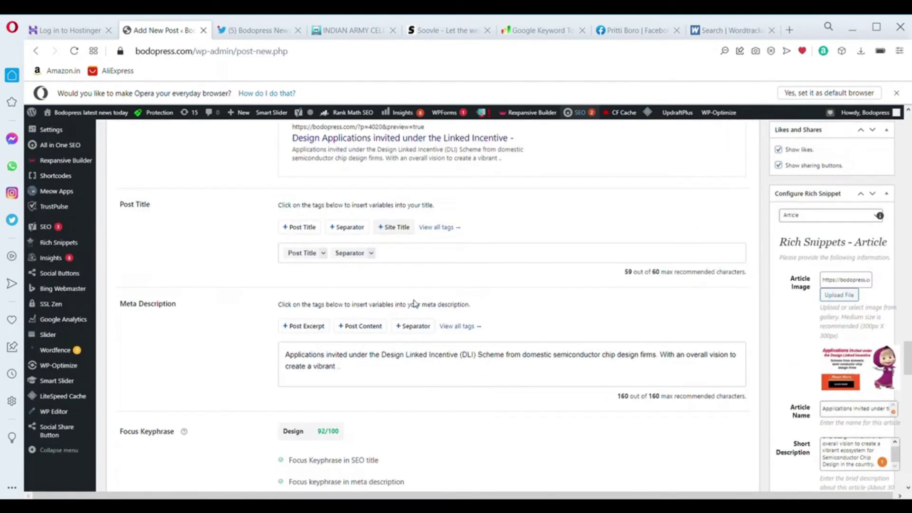
scroll(415, 304, "down", 10)
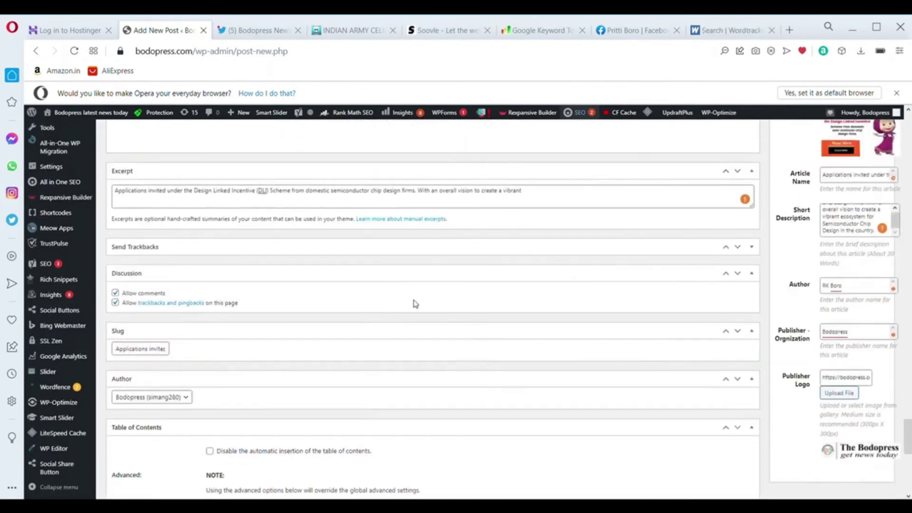
scroll(415, 304, "down", 3)
scroll(417, 304, "up", 12)
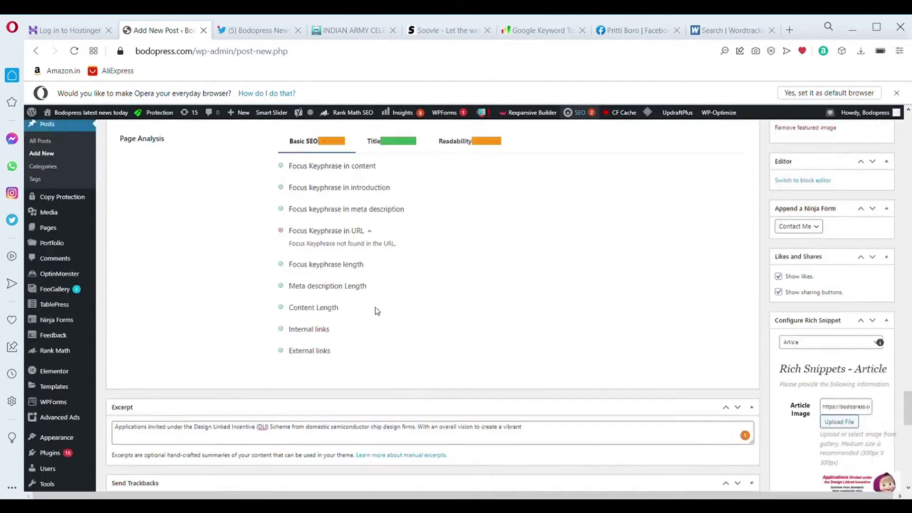
scroll(371, 311, "up", 5)
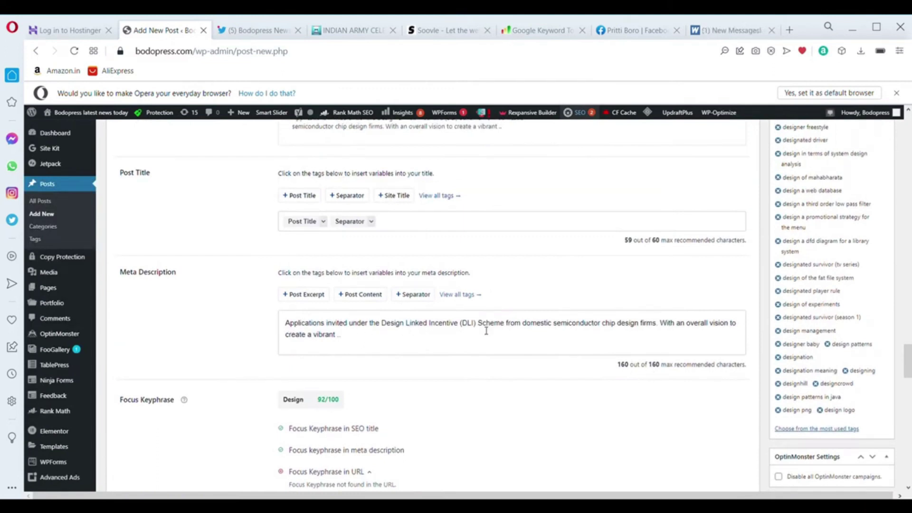
- Read through the article's paragraphs and subheadings, and check the post tags, AIOSEO snippet preview and Rank Math focus keyword checks
scroll(485, 331, "up", 15)
scroll(318, 307, "up", 10)
scroll(313, 312, "up", 8)
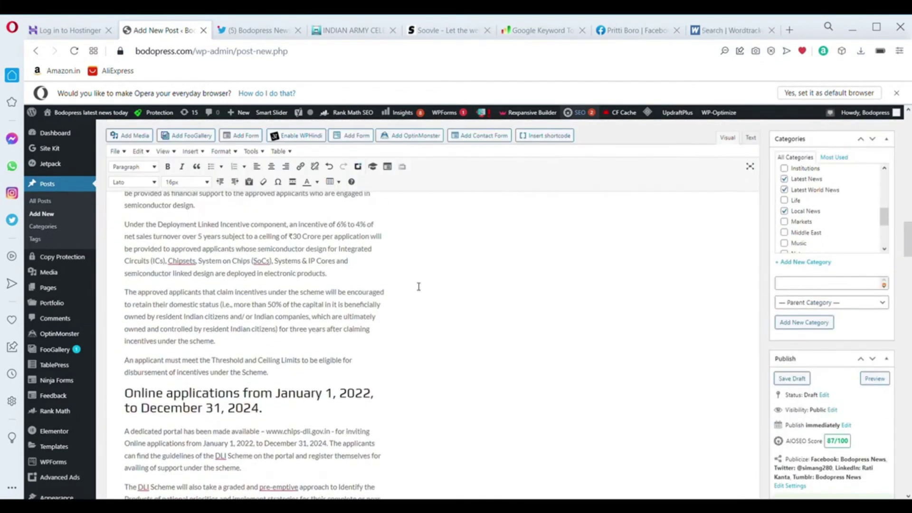
scroll(316, 331, "up", 3)
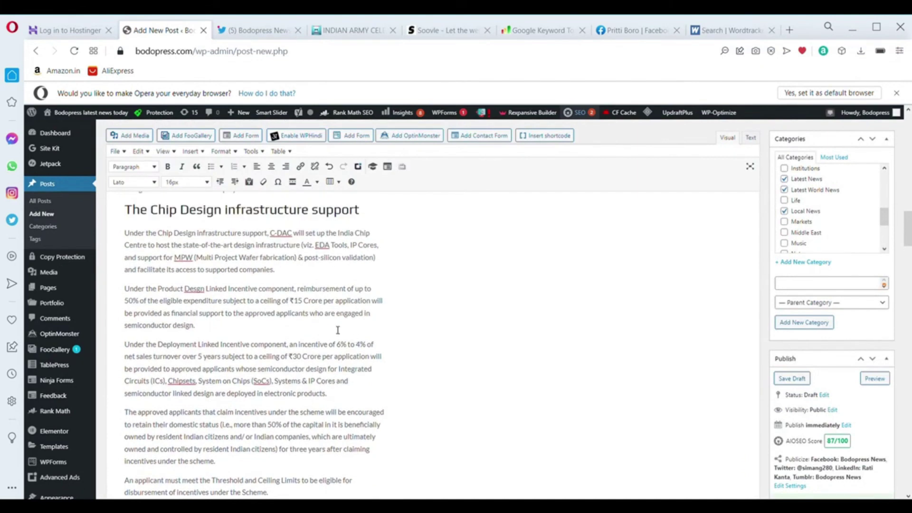
scroll(337, 330, "down", 15)
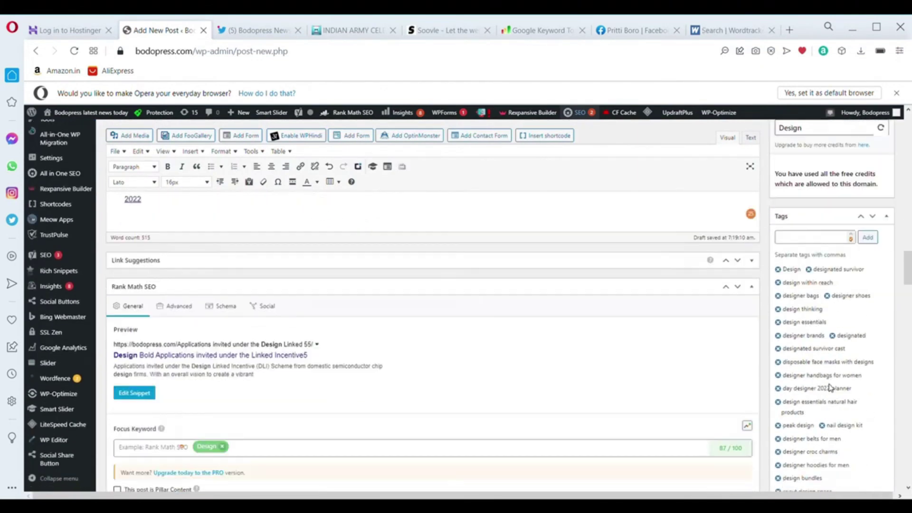
scroll(830, 387, "down", 20)
scroll(832, 389, "down", 2)
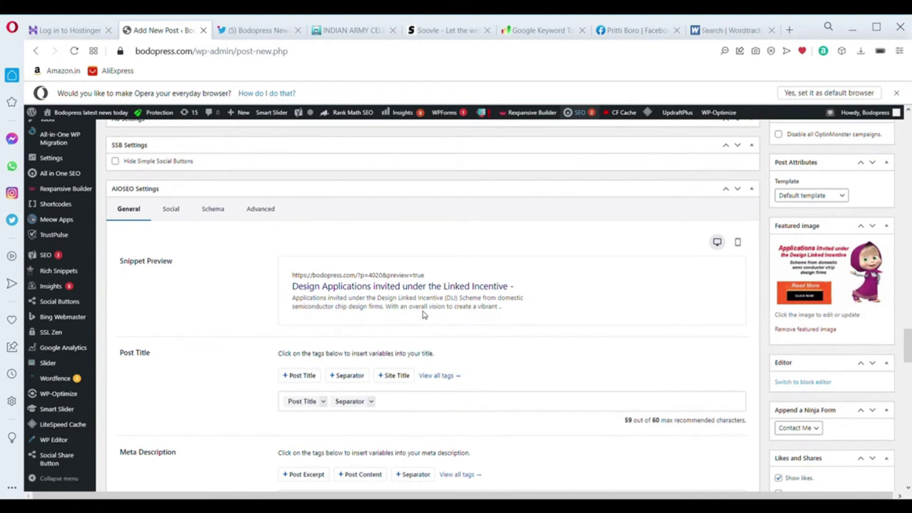
scroll(424, 314, "up", 20)
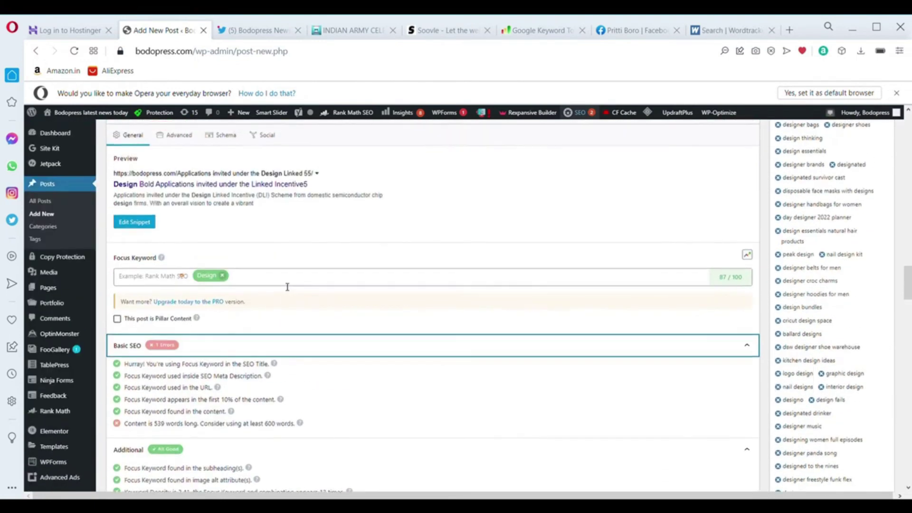
scroll(288, 286, "up", 6)
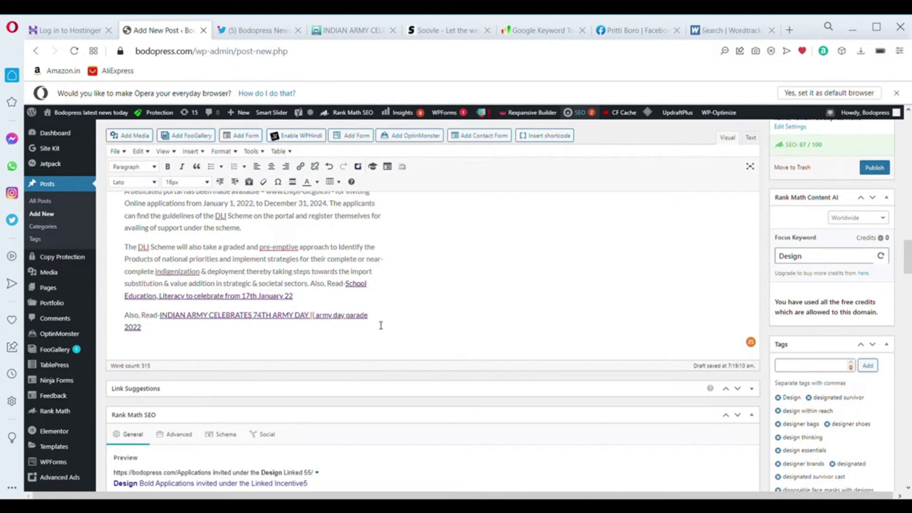
scroll(374, 319, "up", 6)
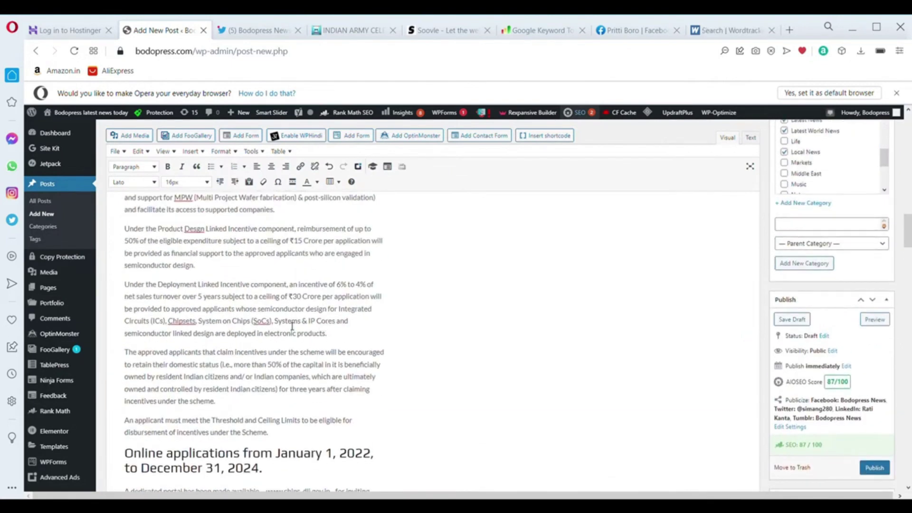
scroll(288, 324, "up", 6)
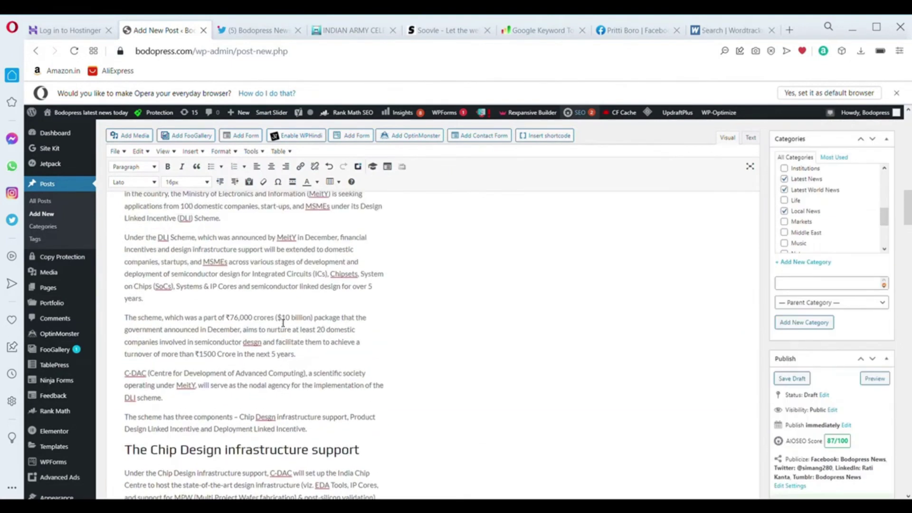
scroll(283, 323, "up", 1)
scroll(283, 323, "down", 6)
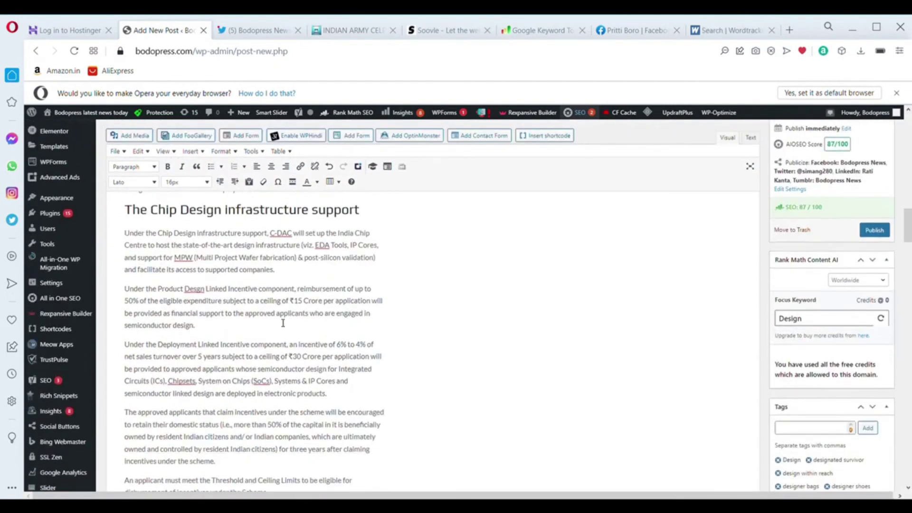
- Recheck the AIOSEO focus keyphrase results, Rank Math's readability and Basic SEO checks, and the article's opening paragraphs
scroll(283, 323, "down", 20)
scroll(283, 323, "down", 12)
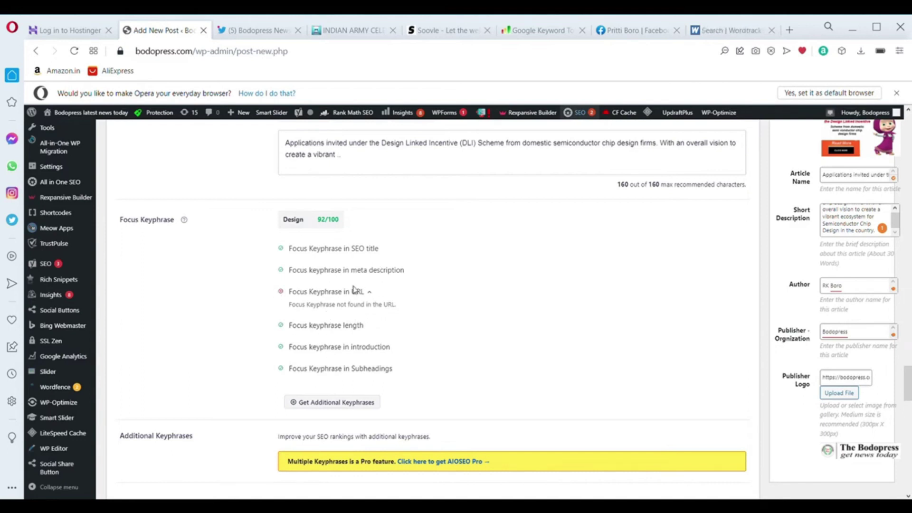
scroll(332, 332, "up", 15)
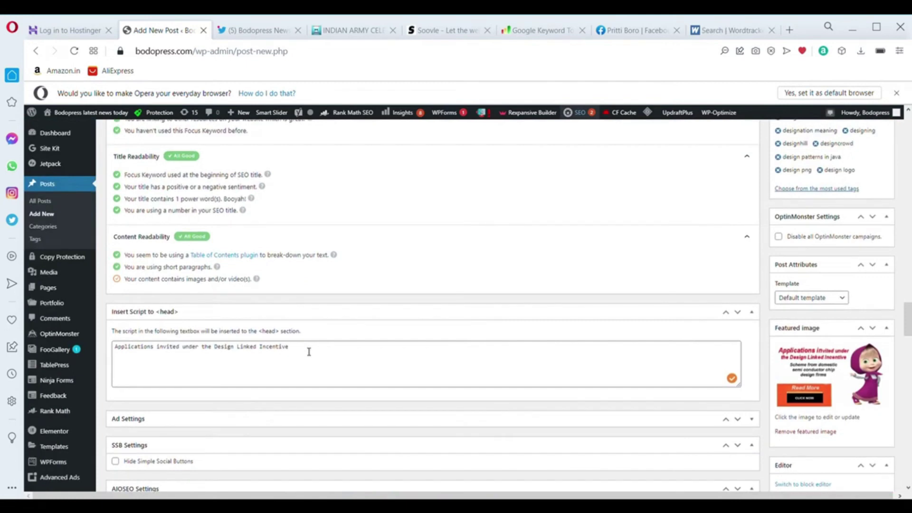
scroll(309, 351, "up", 8)
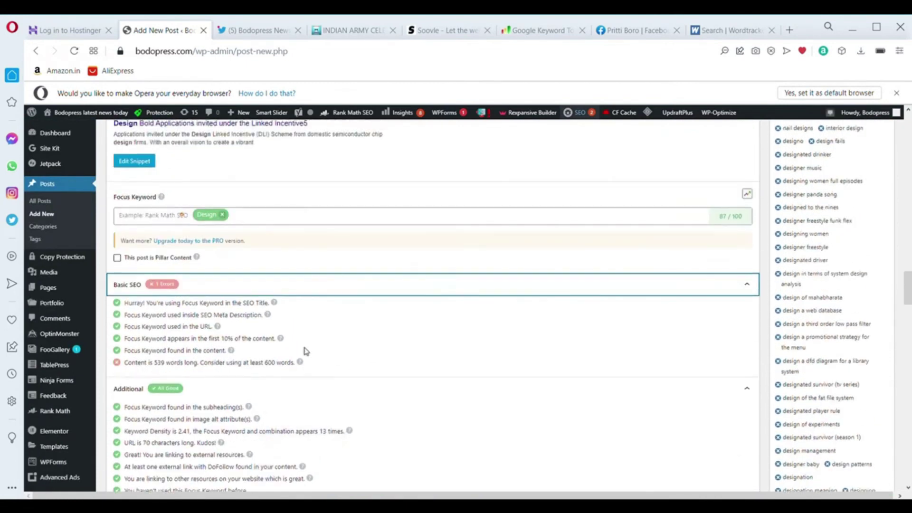
scroll(303, 345, "up", 10)
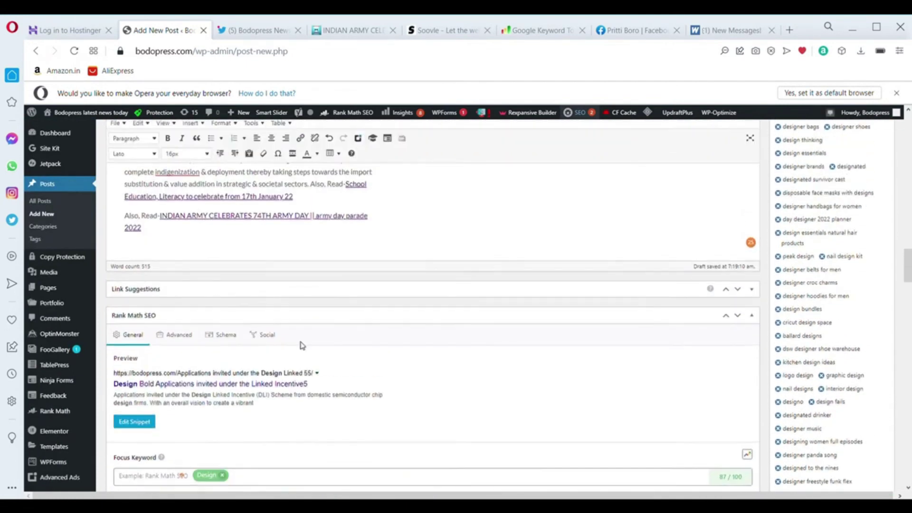
scroll(305, 345, "up", 5)
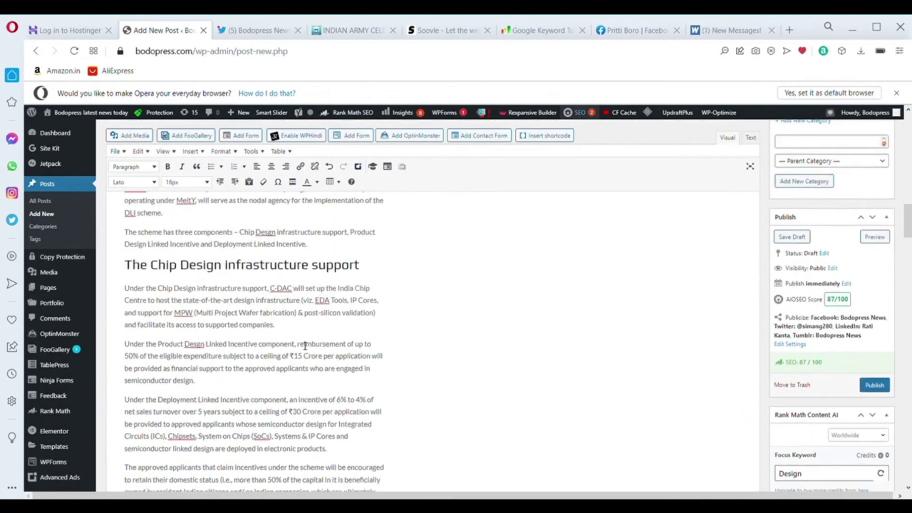
scroll(305, 346, "up", 4)
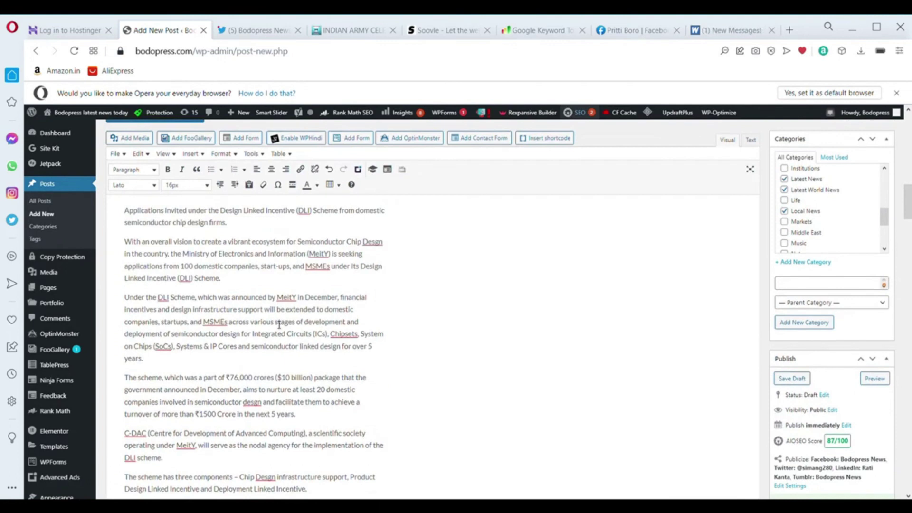
- Publish the post and check its title, permalink and publish status on the Edit Post page
scroll(278, 324, "down", 4)
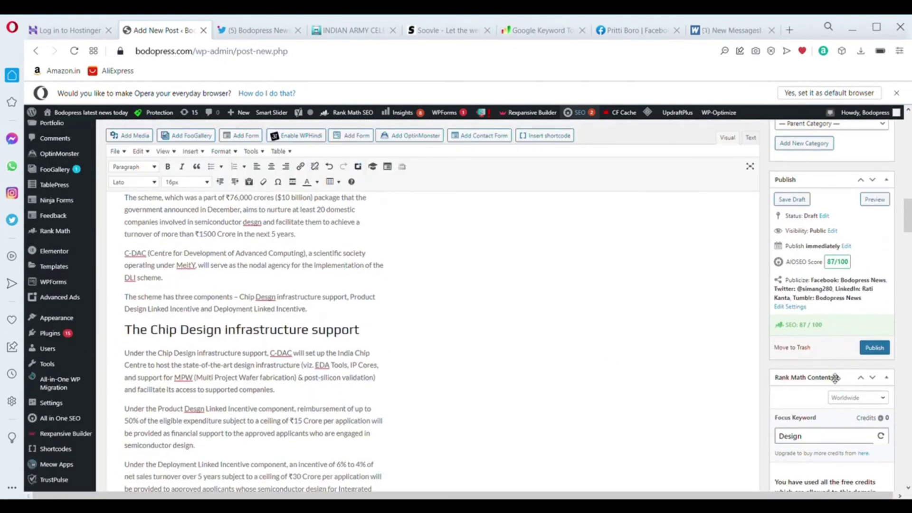
left_click(873, 347)
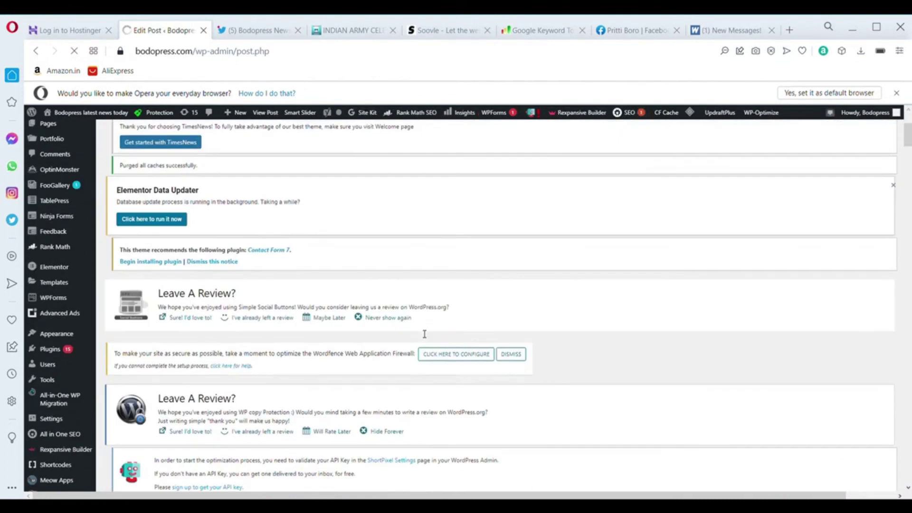
scroll(424, 334, "down", 7)
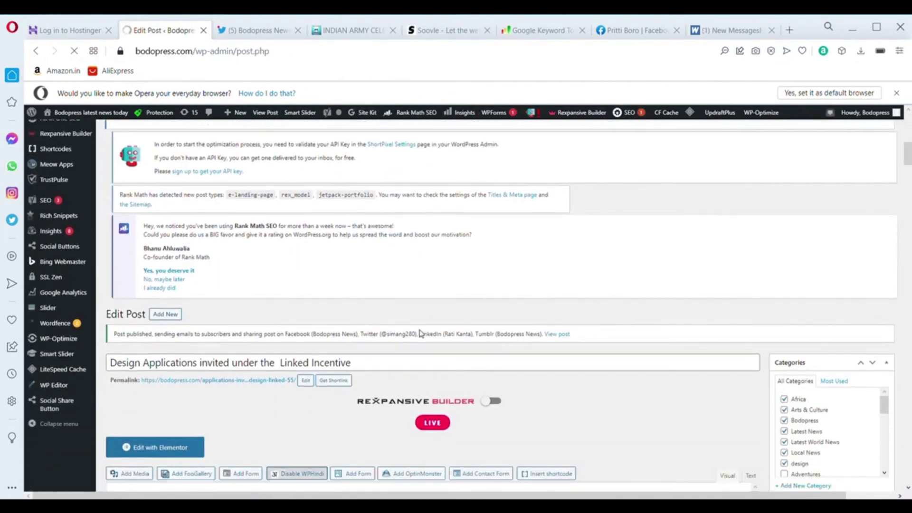
scroll(420, 333, "down", 3)
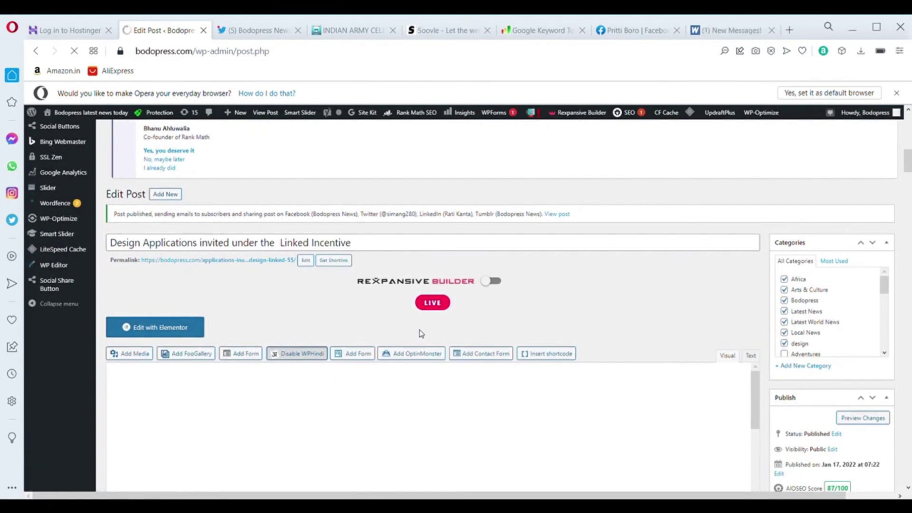
scroll(420, 333, "down", 2)
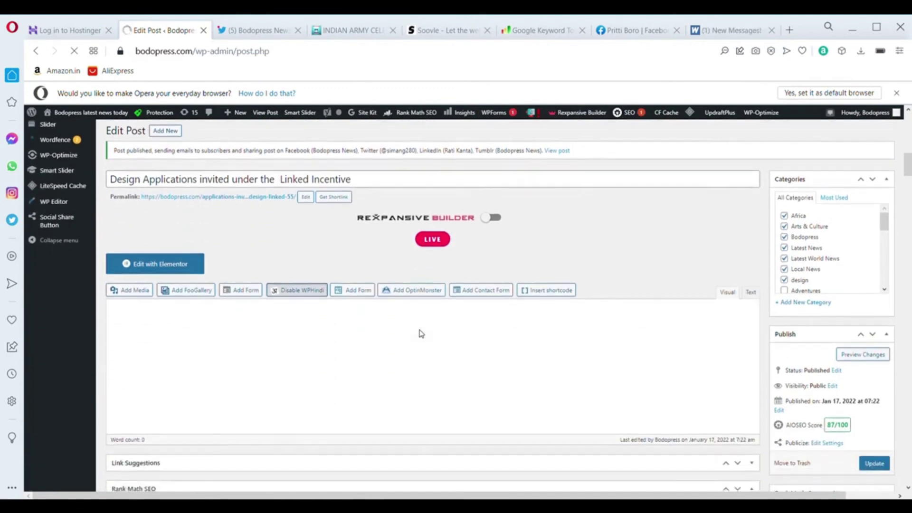
scroll(419, 333, "down", 3)
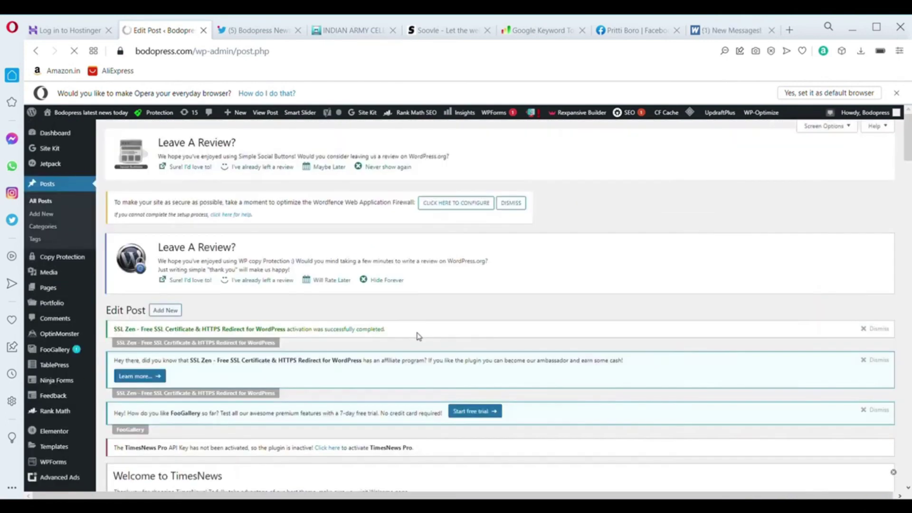
- Review the published post's article text and tags, Rank Math Basic SEO checks, and AIOSEO snippet, meta description and focus keyphrase results
scroll(420, 335, "down", 5)
scroll(418, 337, "down", 10)
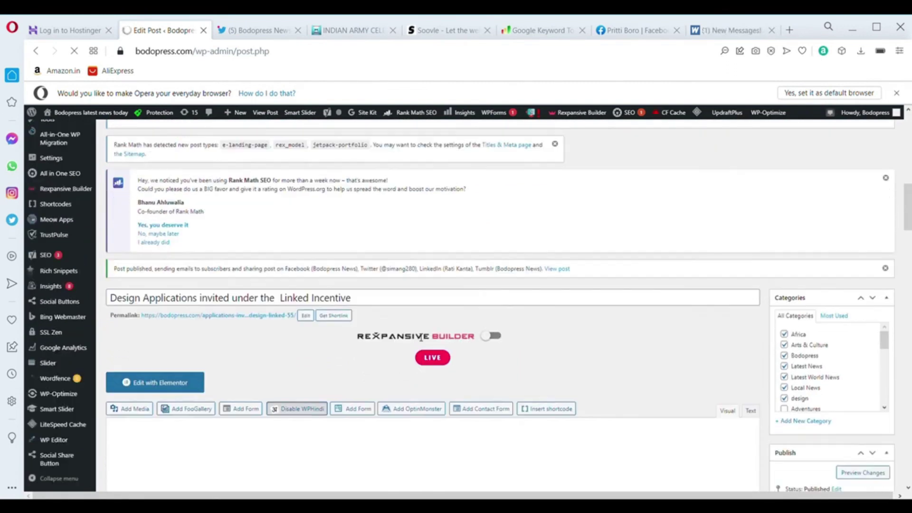
scroll(419, 336, "down", 4)
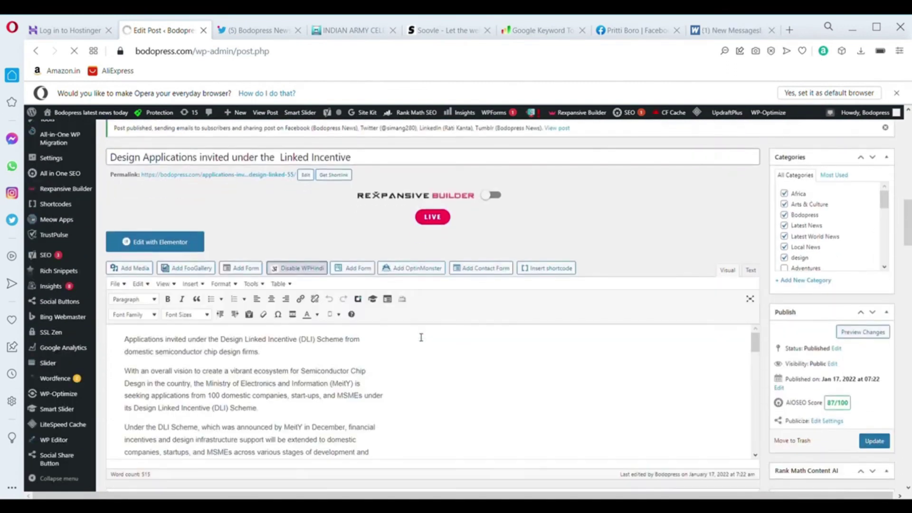
scroll(511, 334, "down", 3)
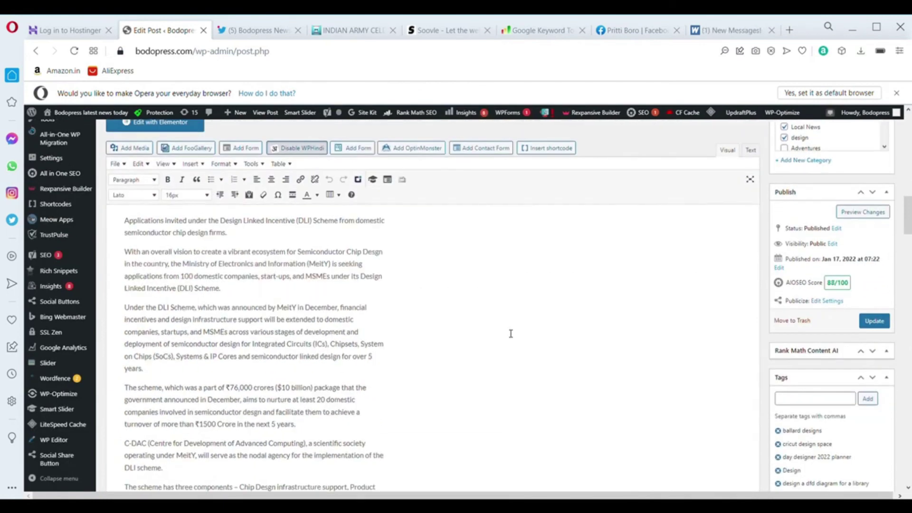
scroll(511, 334, "down", 15)
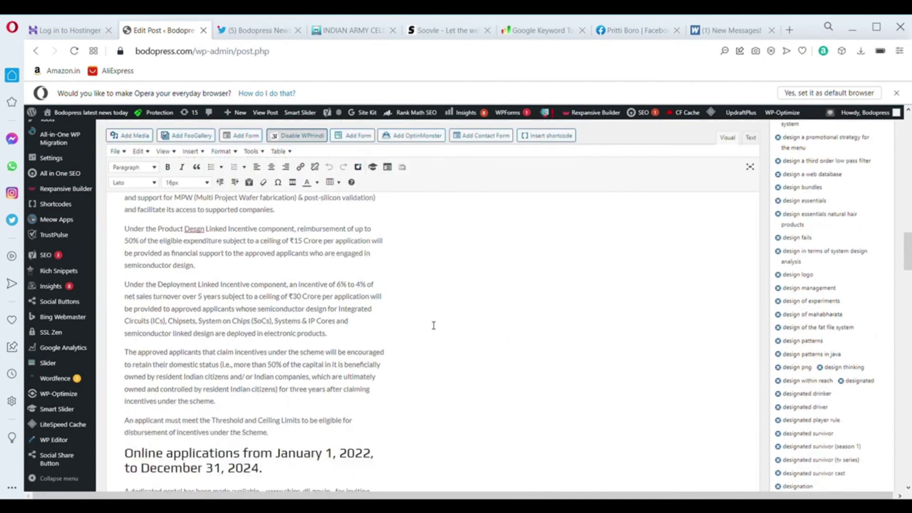
scroll(396, 315, "down", 6)
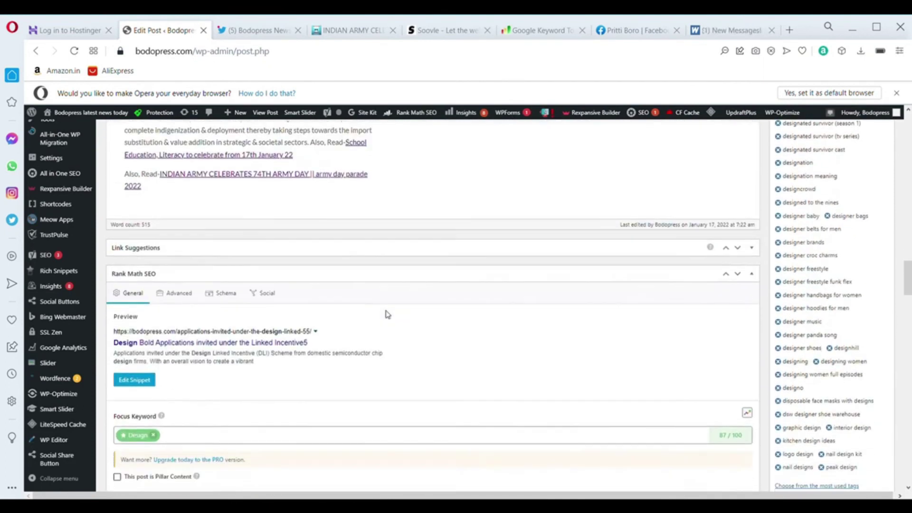
scroll(389, 315, "down", 6)
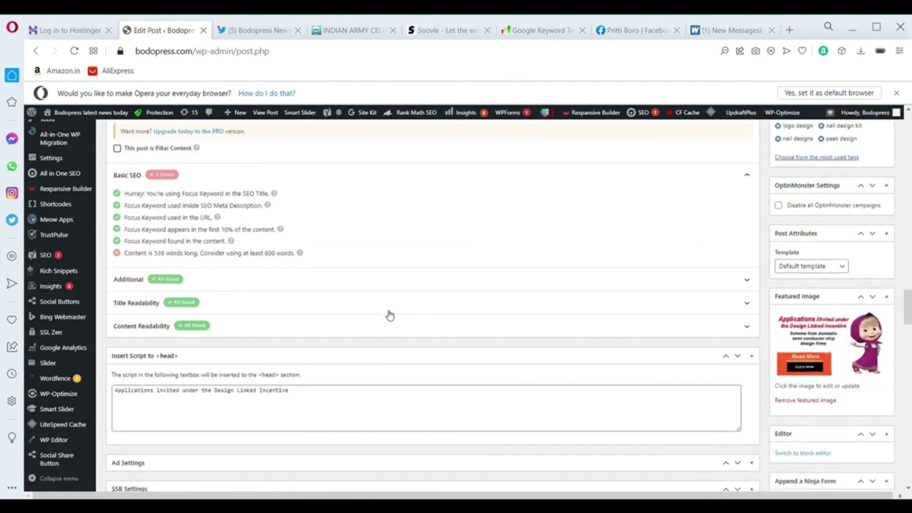
scroll(389, 315, "down", 13)
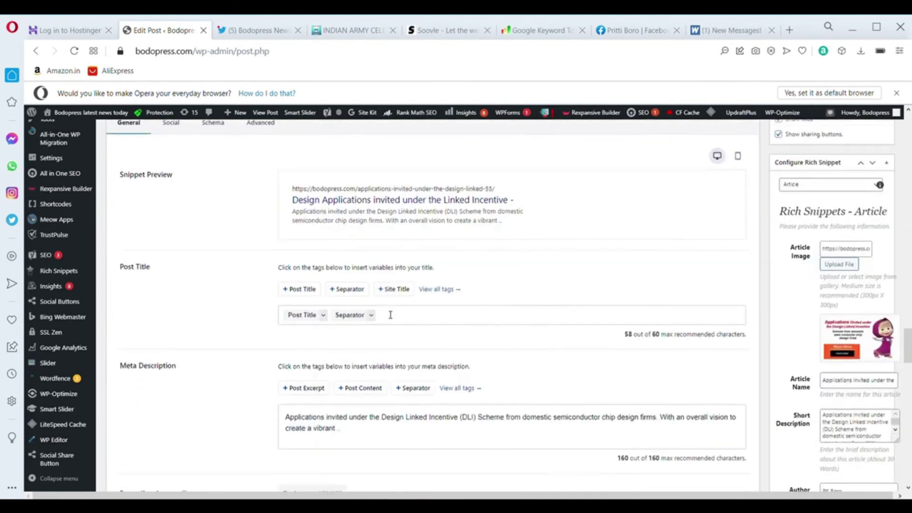
scroll(387, 314, "down", 2)
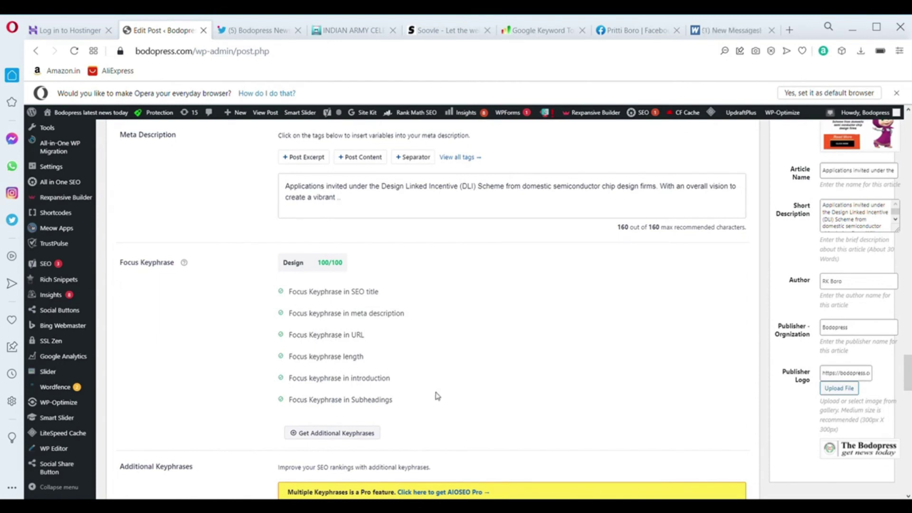
- Collapse Rank Math's Basic SEO section and expand the Additional, Title Readability and Content Readability checks to review them
scroll(437, 395, "up", 15)
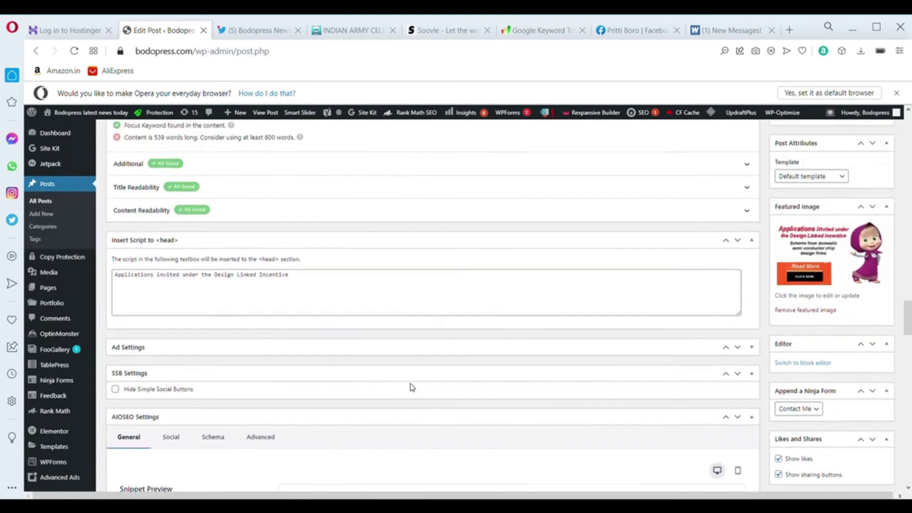
scroll(411, 387, "up", 5)
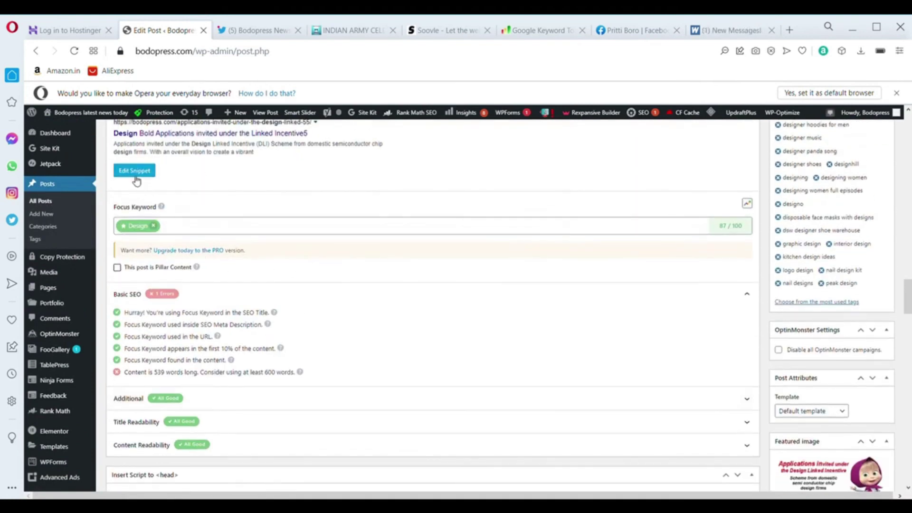
left_click(131, 297)
left_click(128, 317)
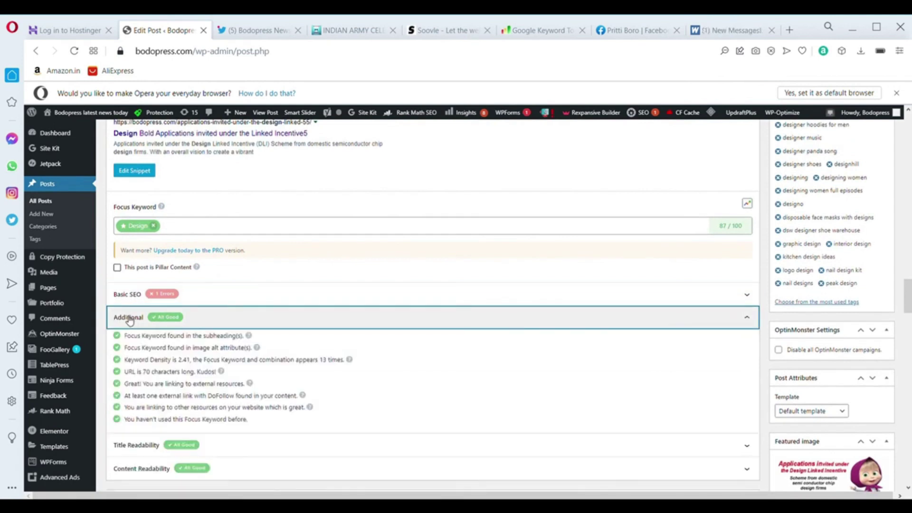
scroll(190, 384, "down", 1)
left_click(190, 386)
scroll(191, 400, "down", 2)
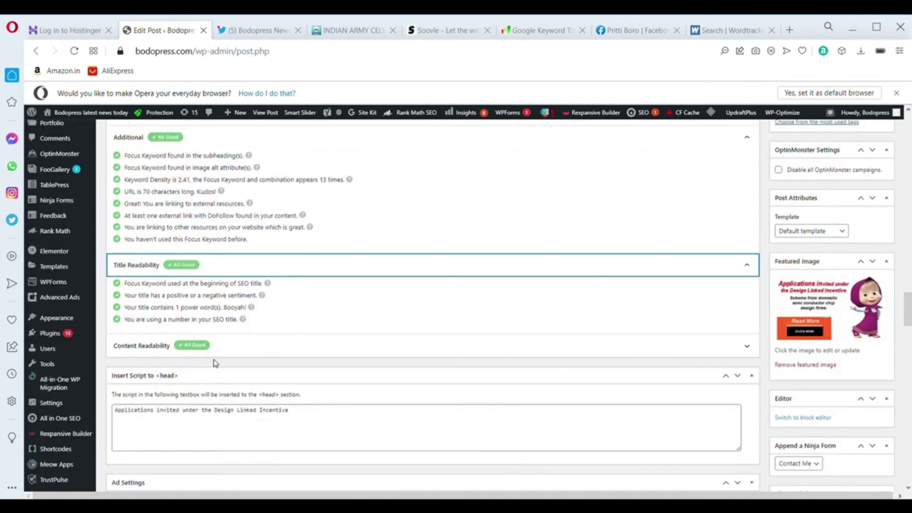
left_click(164, 345)
- Return to the start of the article and check the post's AIOSEO and Rank Math scores in the publish settings
scroll(350, 420, "up", 10)
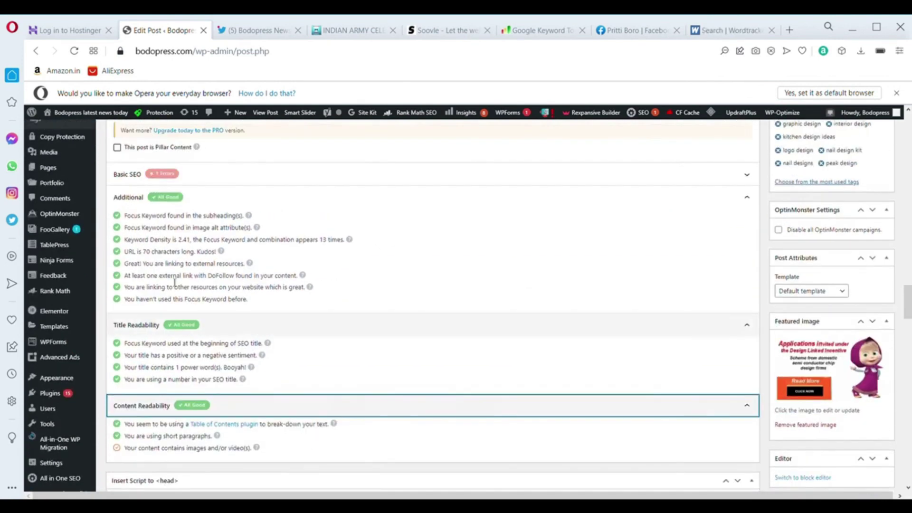
scroll(428, 431, "up", 10)
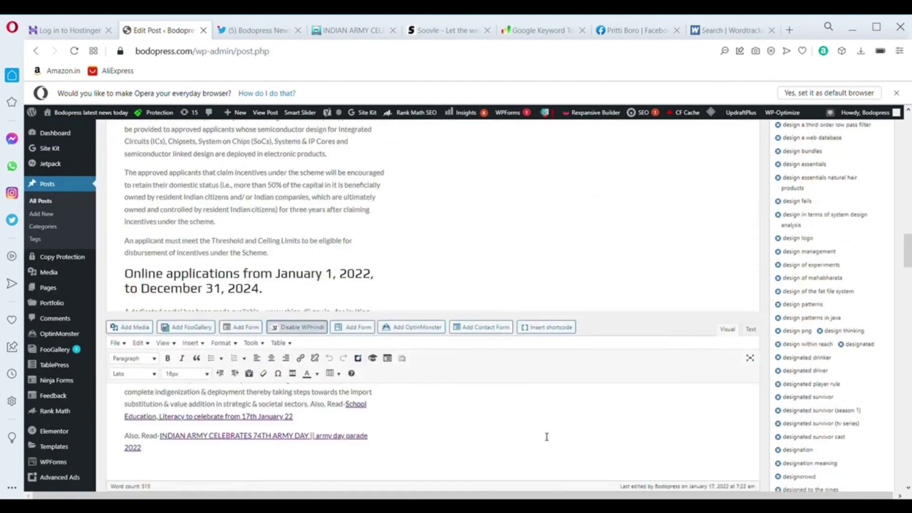
scroll(627, 419, "up", 1)
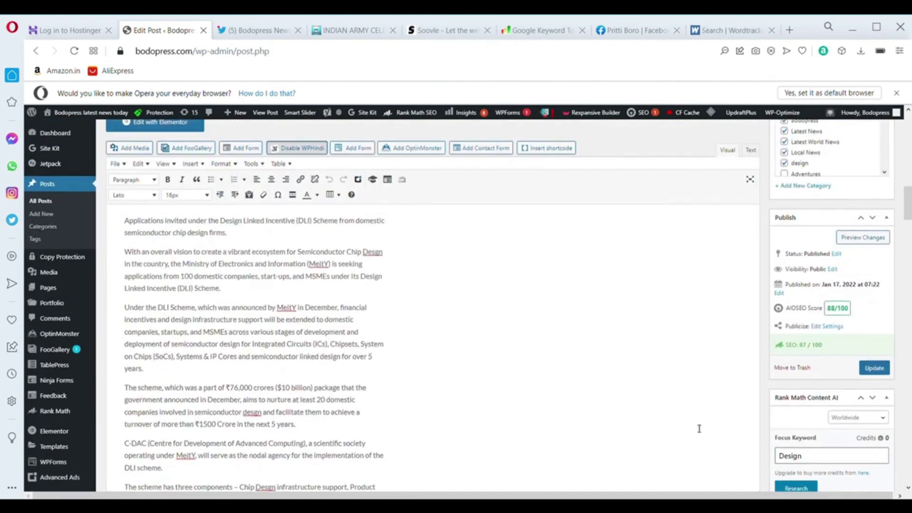